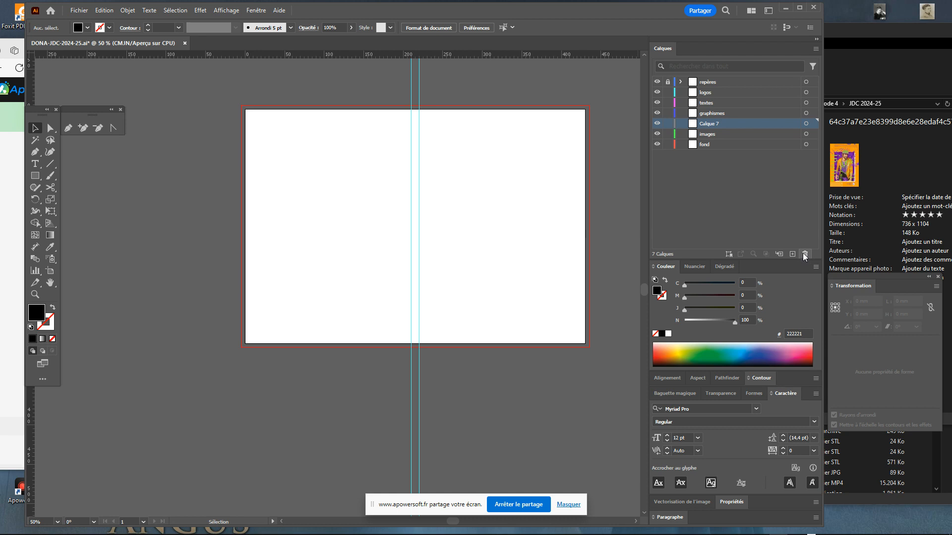
Step: Delete the empty layer Calque 7 and choose pexels-rdne-stock-project-7335125.jpg for import as a linked image
left_click(806, 255)
left_click(79, 10)
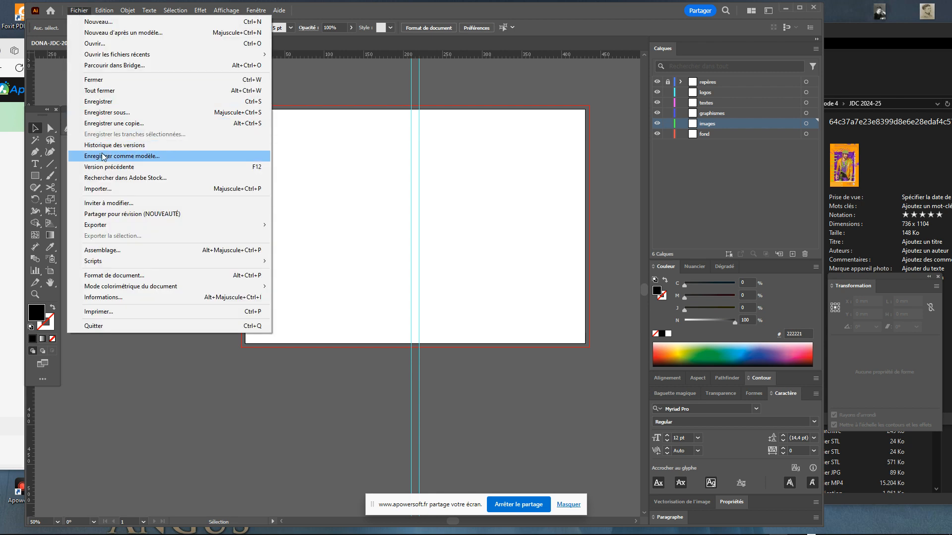
left_click(109, 189)
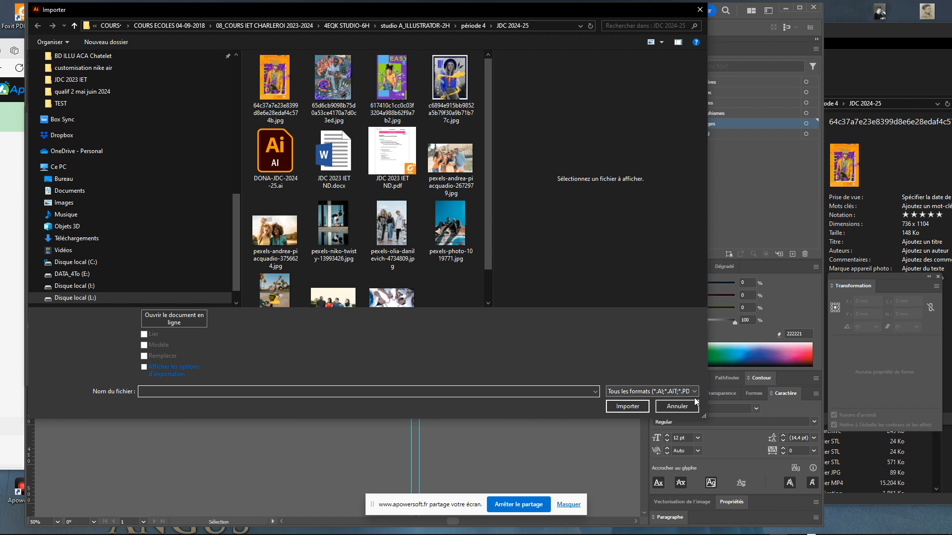
left_click_drag(705, 417, 932, 497)
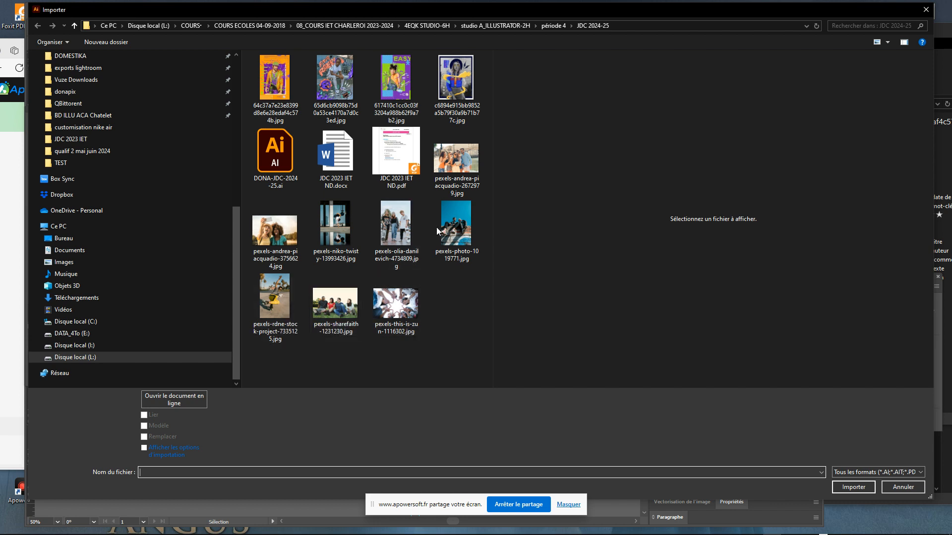
left_click(447, 160)
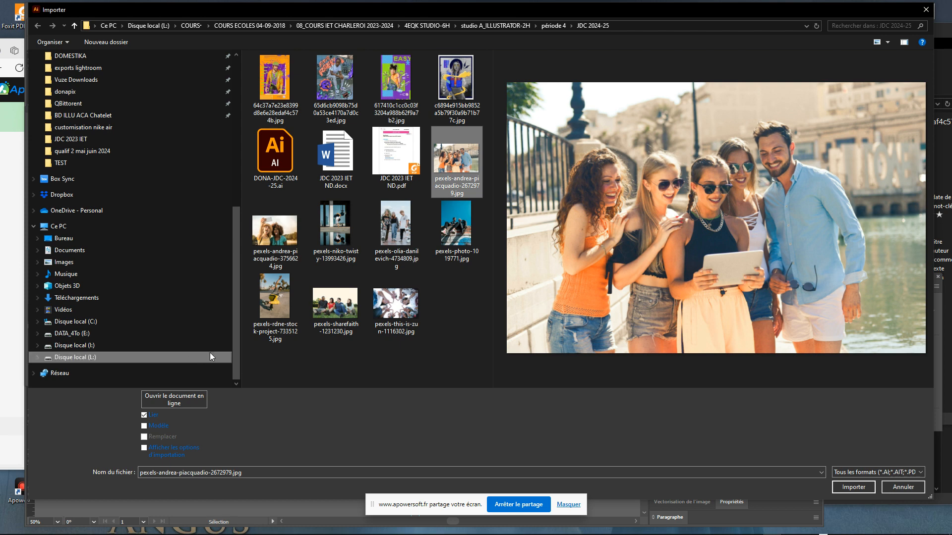
left_click(274, 311)
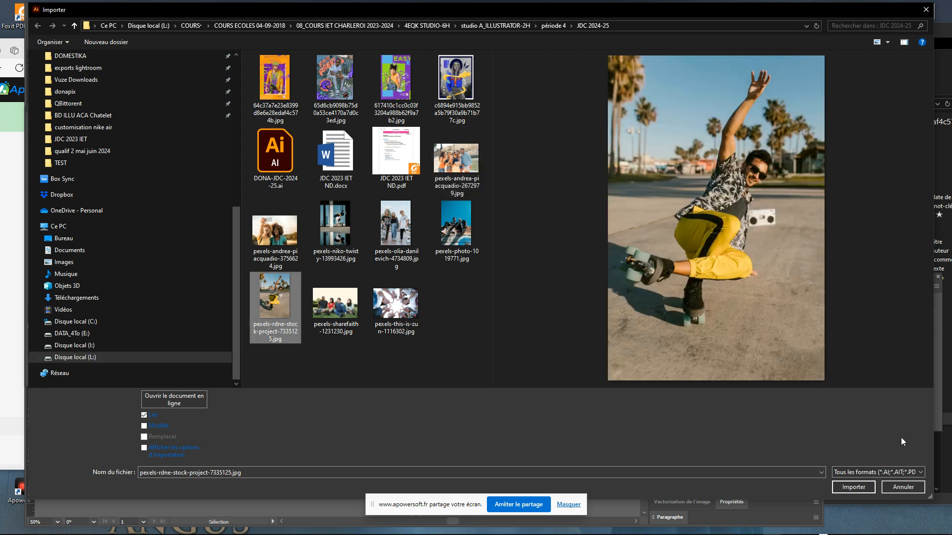
left_click(853, 486)
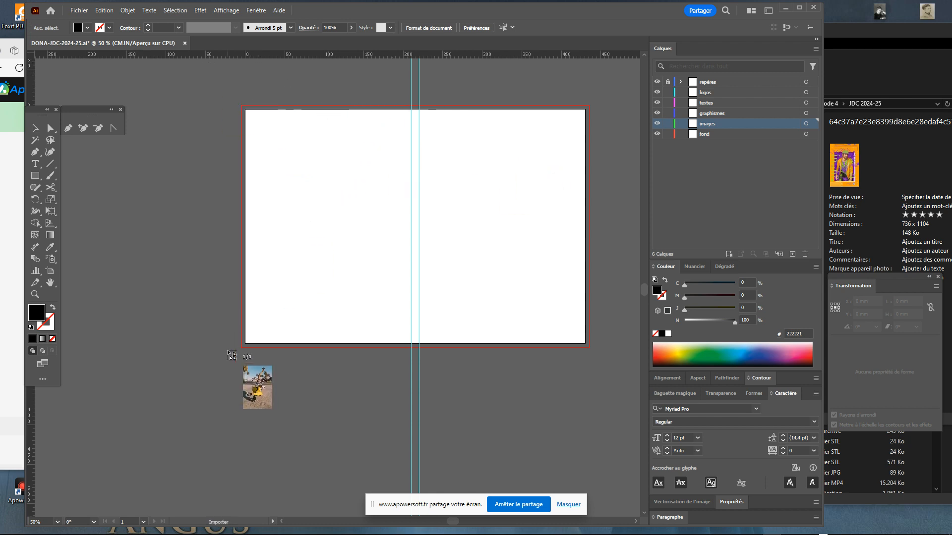
Step: Place the roller-skater photo over the artboard on the images layer, sized about 444 × 666 mm
scroll(323, 252, "up", 2)
scroll(329, 255, "down", 4)
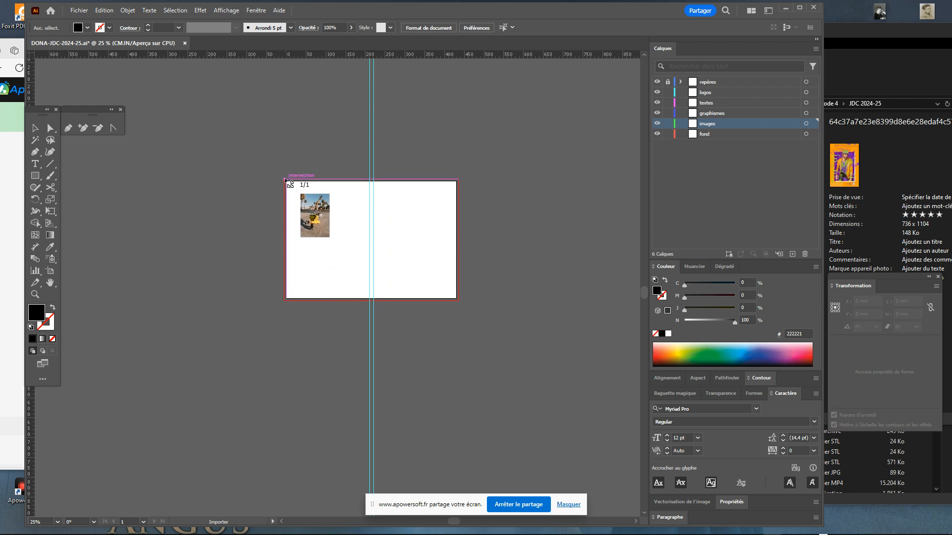
left_click_drag(372, 242, 583, 428)
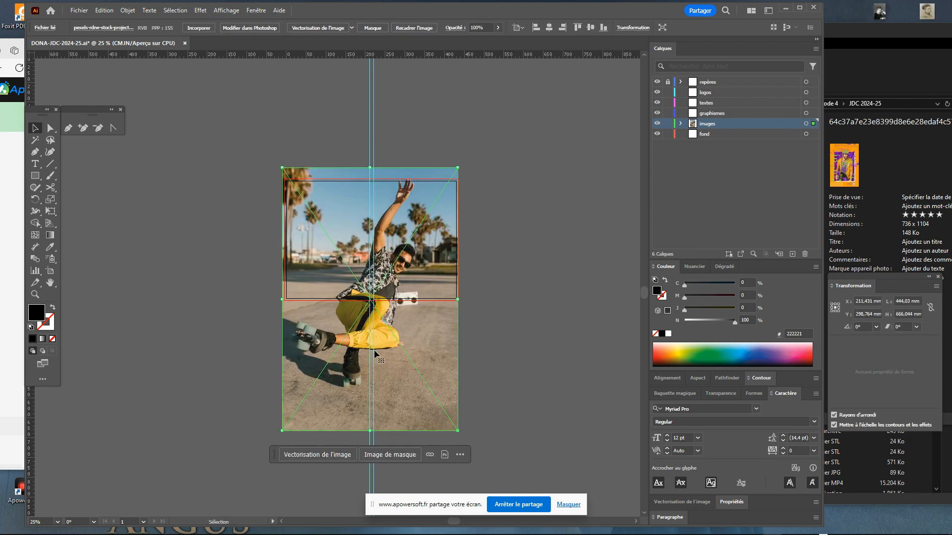
Step: Move the placed photo up over the spread to about X 215 mm, Y 210 mm
left_click_drag(415, 389, 430, 365)
scroll(406, 319, "left", 1)
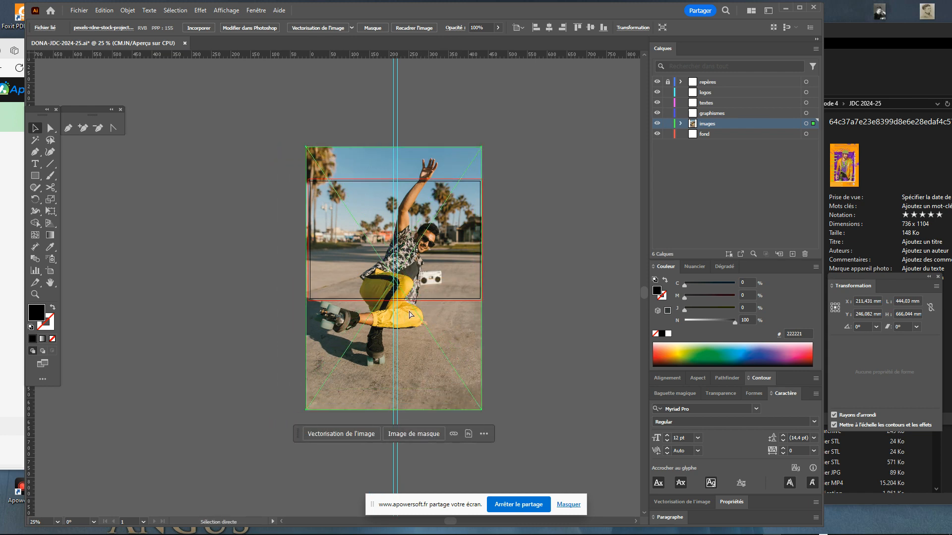
scroll(405, 320, "up", 1)
left_click_drag(499, 193, 461, 262)
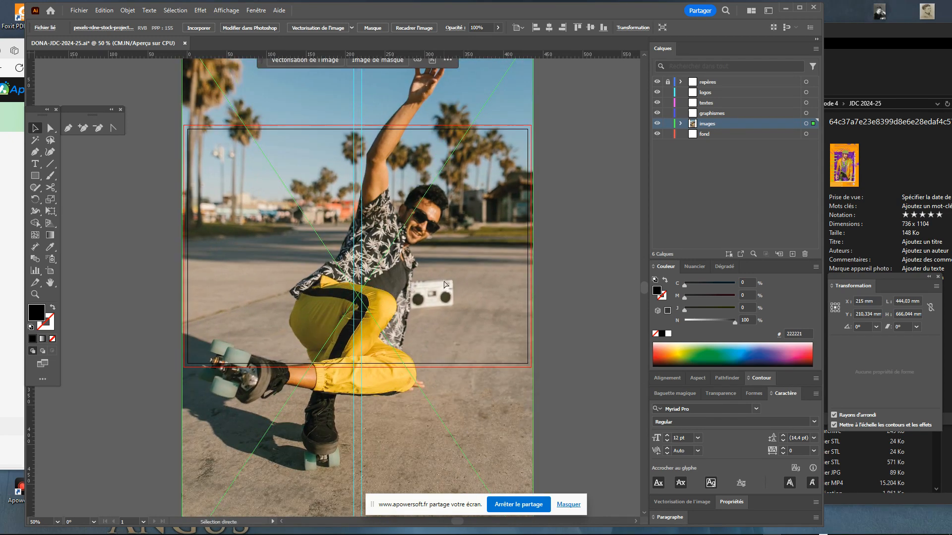
scroll(446, 287, "right", 2)
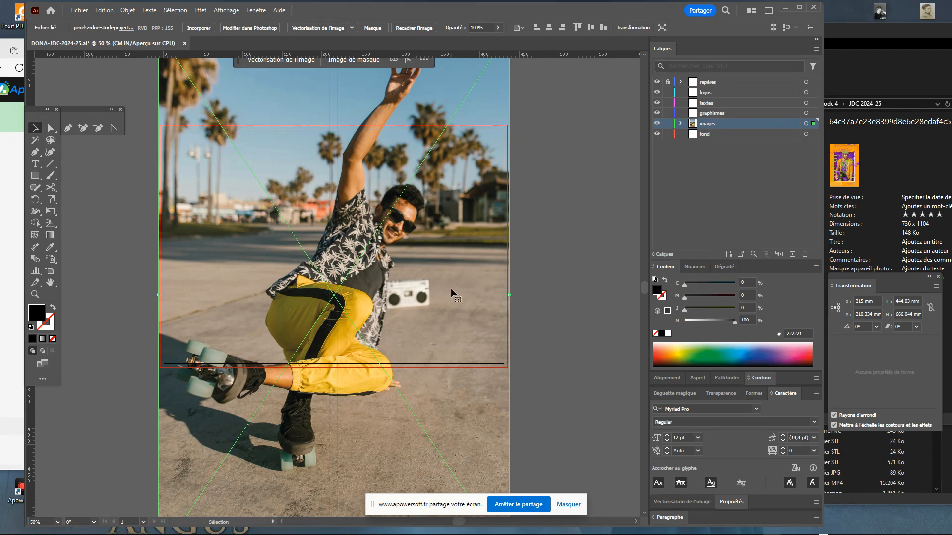
scroll(456, 296, "up", 3)
scroll(458, 298, "down", 2)
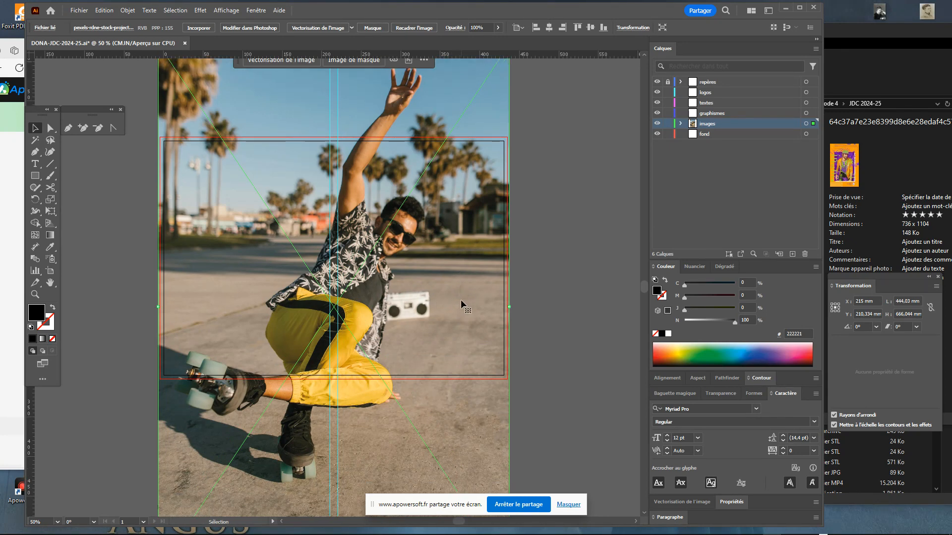
scroll(383, 287, "down", 2)
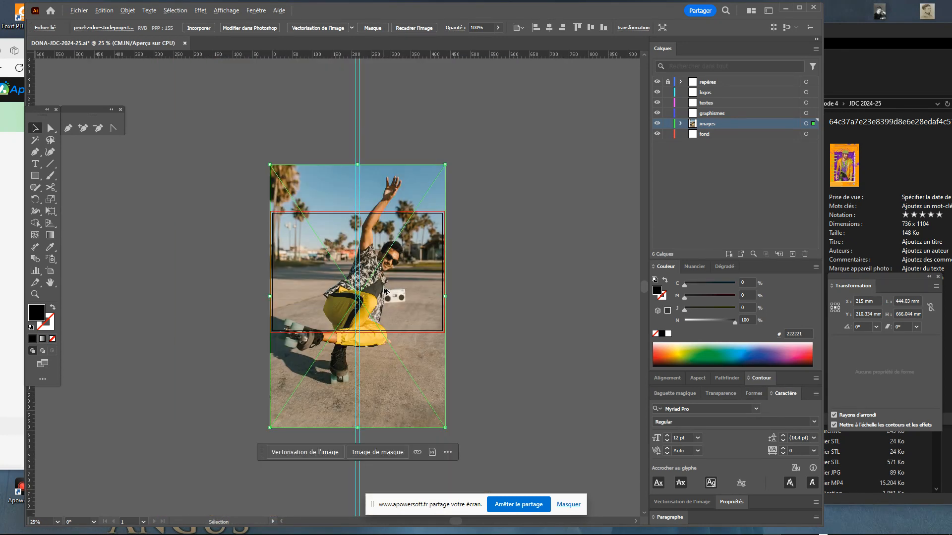
Step: Shift the photo further up so the skater's face and torso sit within the artboard, then deselect it
left_click(432, 435)
left_click_drag(427, 377, 427, 368)
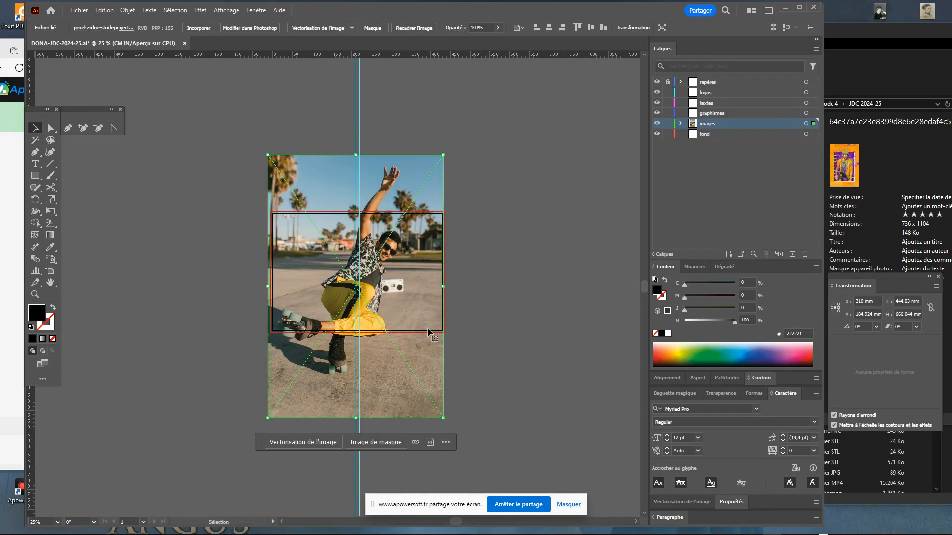
scroll(374, 280, "up", 1)
left_click_drag(434, 417, 430, 361)
left_click_drag(411, 393, 433, 341)
left_click(504, 305)
left_click_drag(398, 239, 408, 276)
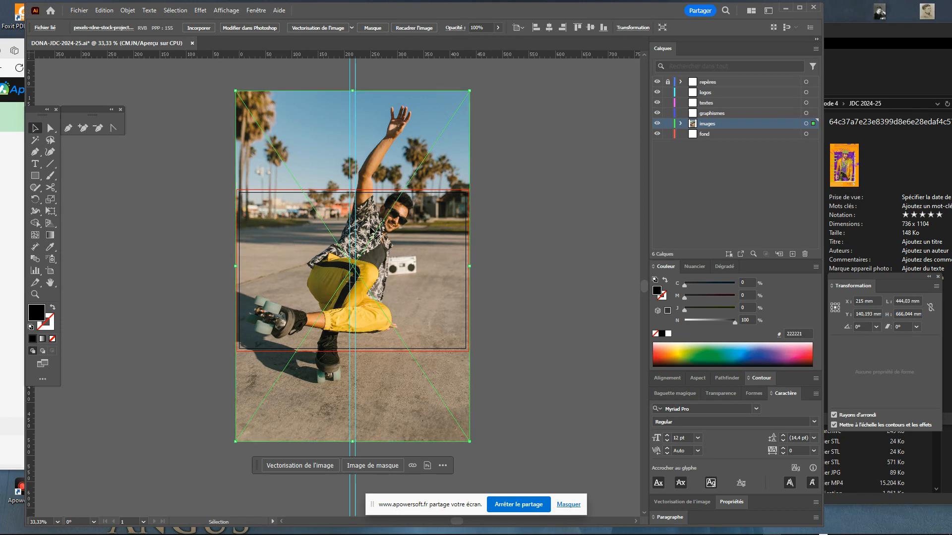
mouse_move(432, 230)
left_mouse_down()
mouse_move(432, 333)
mouse_move(435, 236)
left_mouse_up()
left_click_drag(429, 279, 427, 276)
left_click(502, 276)
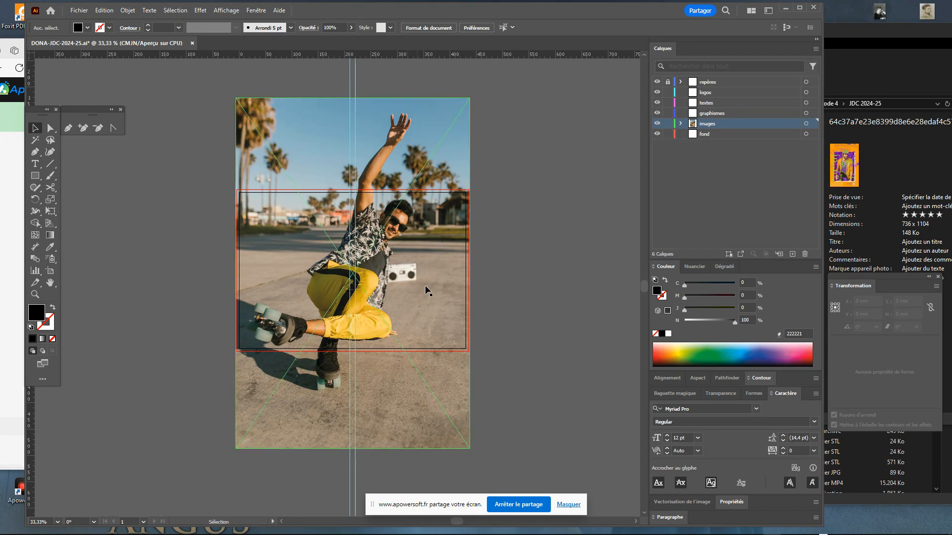
Step: Examine the photo's image quality around the skater and the radio at 100% and 150% magnification
scroll(405, 276, "left", 1)
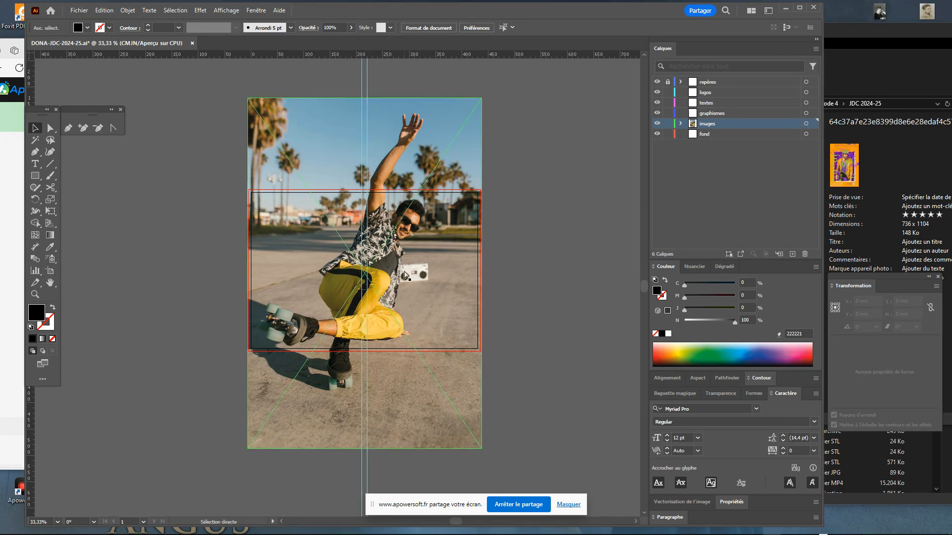
key("ctrl+1")
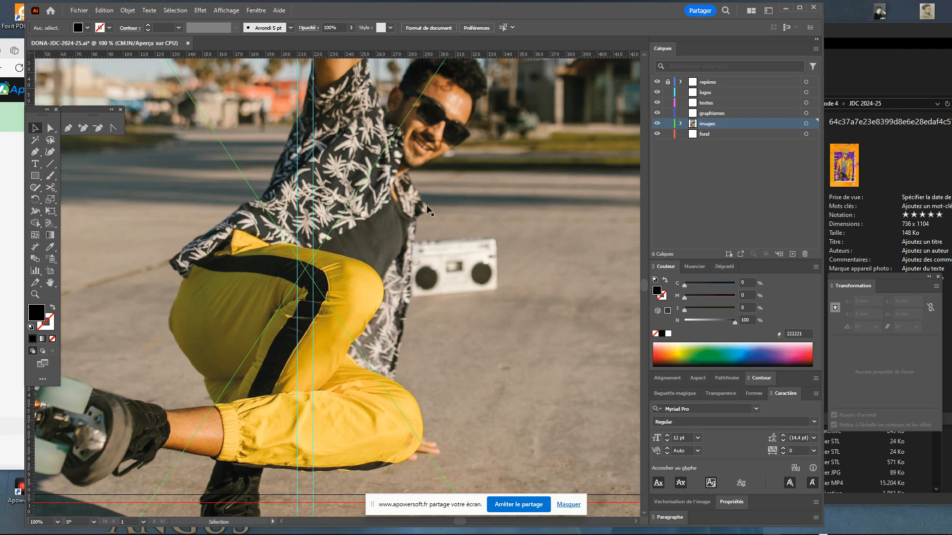
scroll(424, 212, "up", 5)
scroll(416, 247, "right", 2)
left_click_drag(486, 352, 510, 213)
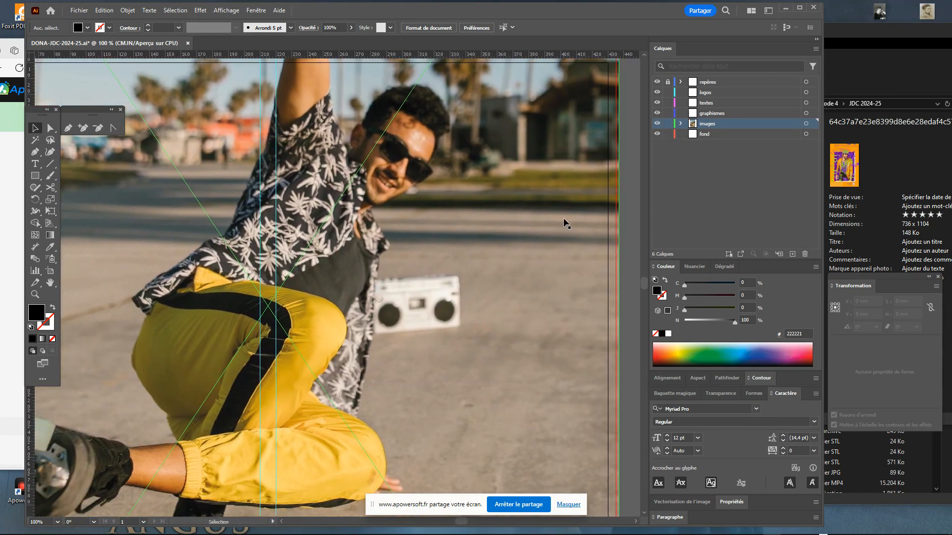
scroll(494, 283, "left", 1)
scroll(506, 282, "up", 1)
key("super")
key("super")
scroll(507, 283, "up", 1)
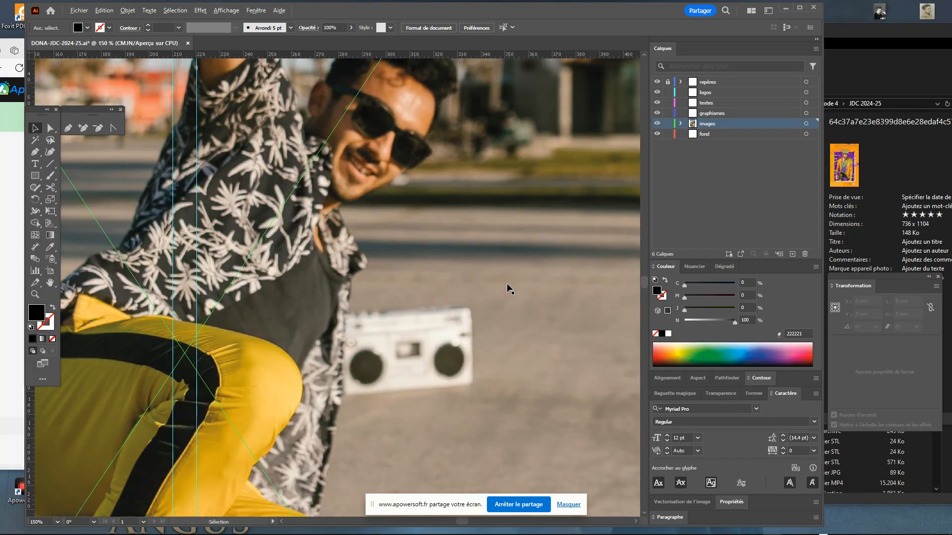
scroll(507, 285, "down", 1)
scroll(507, 284, "down", 2)
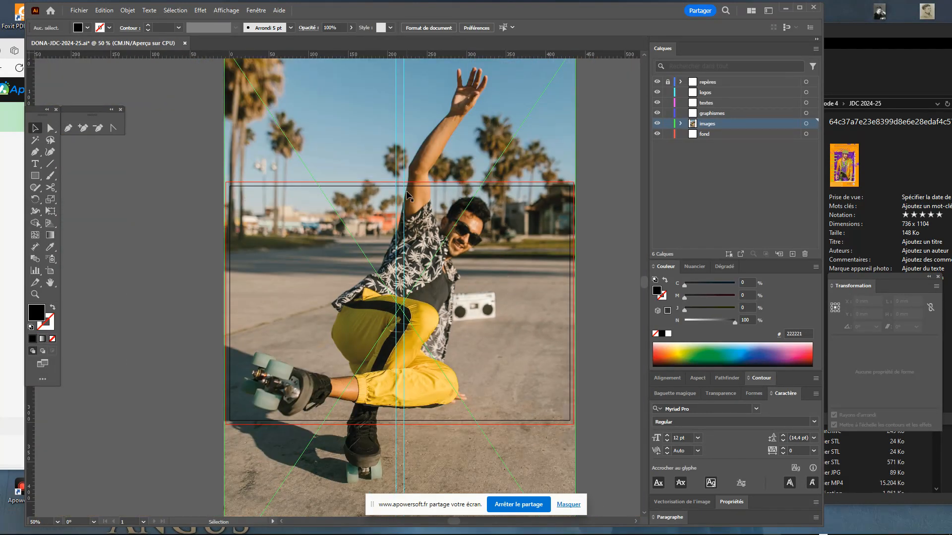
Step: Reposition the photo against the artboard's bleed edges, to about X 210 mm, Y 153 mm
mouse_move(492, 253)
left_mouse_down()
mouse_move(421, 258)
mouse_move(451, 238)
mouse_move(493, 238)
left_mouse_up()
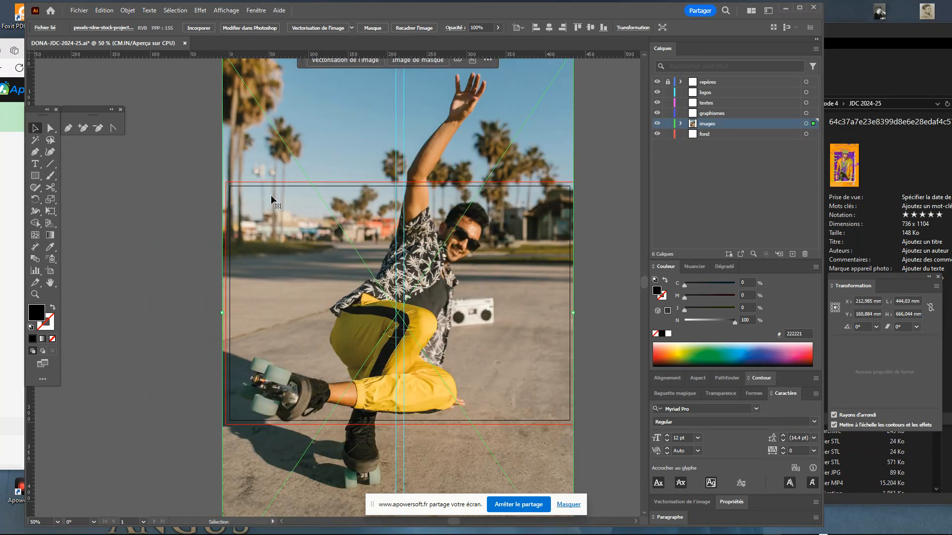
left_click(211, 196)
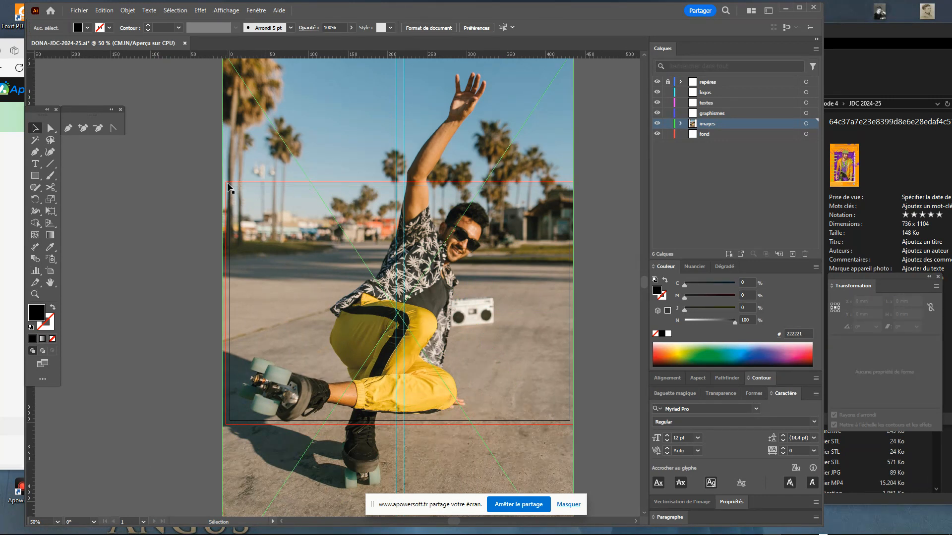
left_click_drag(528, 241, 525, 239)
left_click(576, 188)
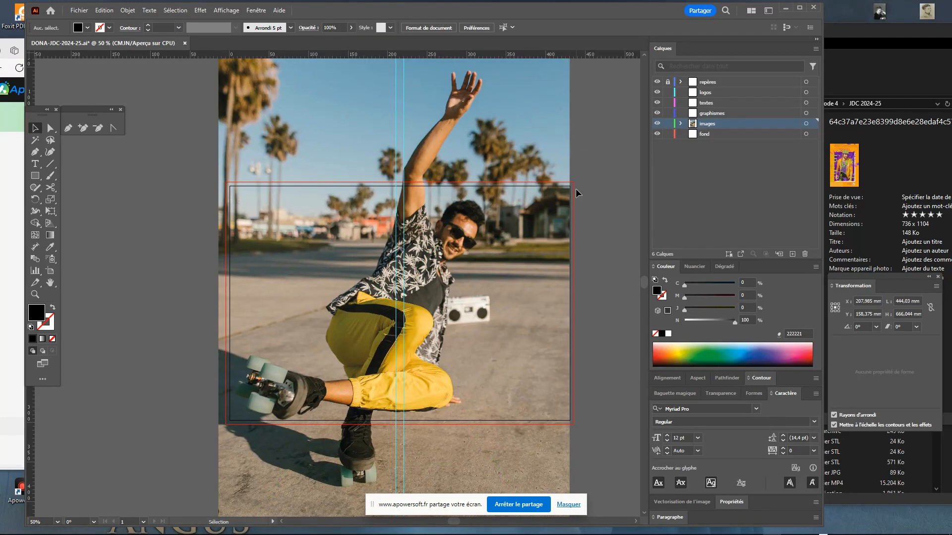
mouse_move(545, 402)
left_mouse_down()
mouse_move(567, 386)
mouse_move(544, 392)
left_mouse_up()
left_click(595, 288)
left_click_drag(570, 262, 529, 263)
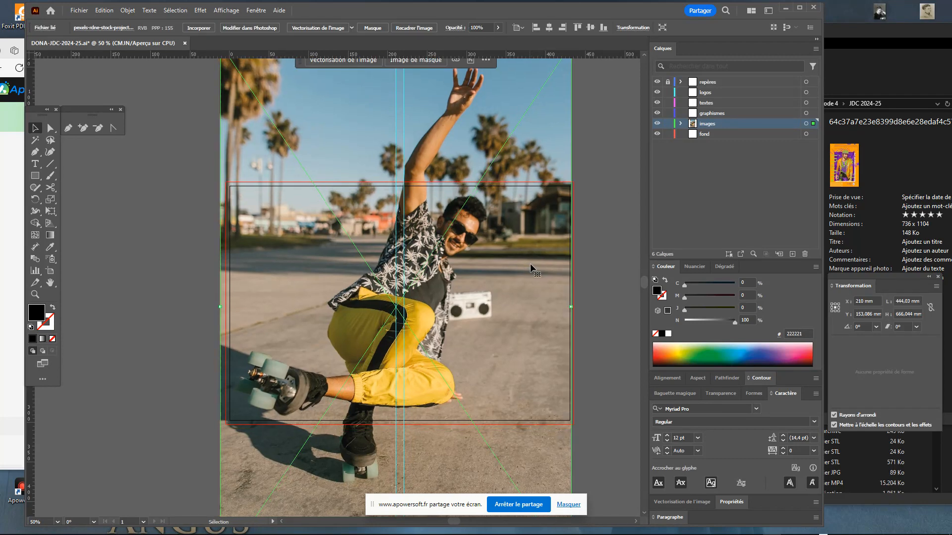
Step: Nudge the photo rightward to about X 212.5 mm so it covers the bleed on both sides
key("Right")
key("Right")
key("Right")
key("Right")
key("Right")
key("Right")
key("Right")
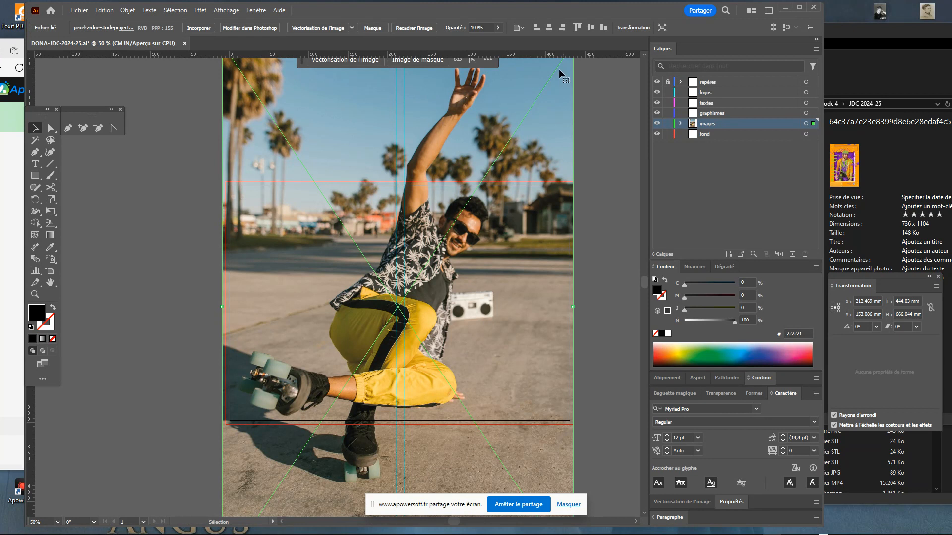
Step: Embed the linked photo in the document, cancel the unembed dialog, and deselect the photo
left_click(205, 29)
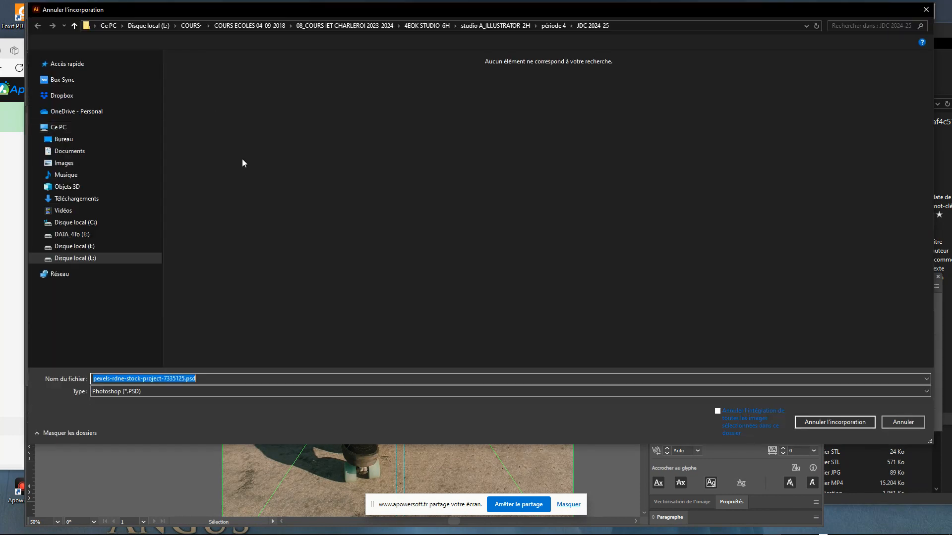
left_click(910, 422)
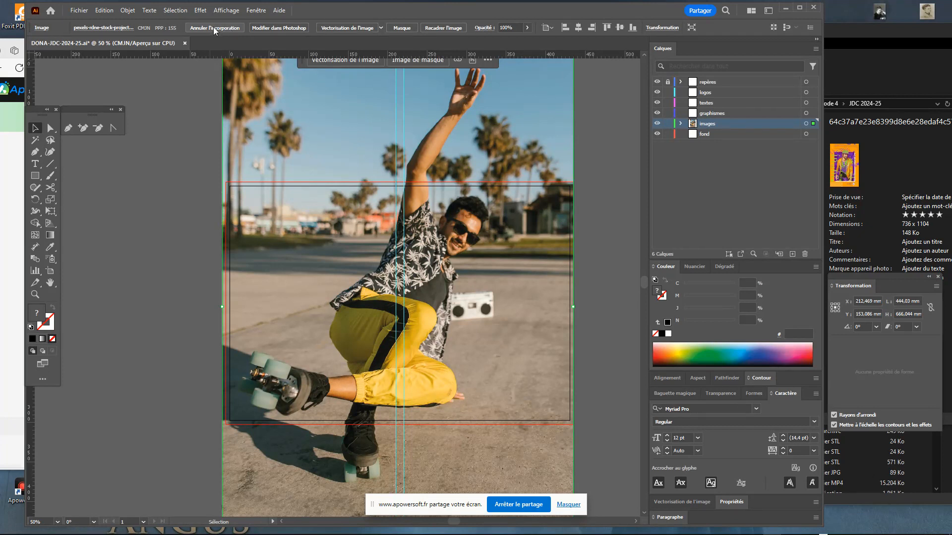
left_click(625, 352)
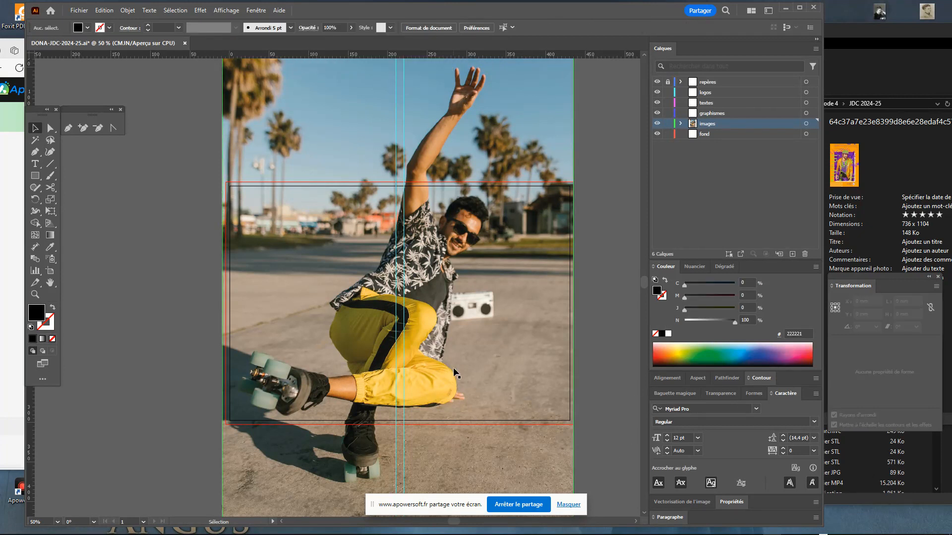
Step: Start cropping the embedded photo and raise the crop frame's upper edge to a height of about 321 mm
left_click(399, 327)
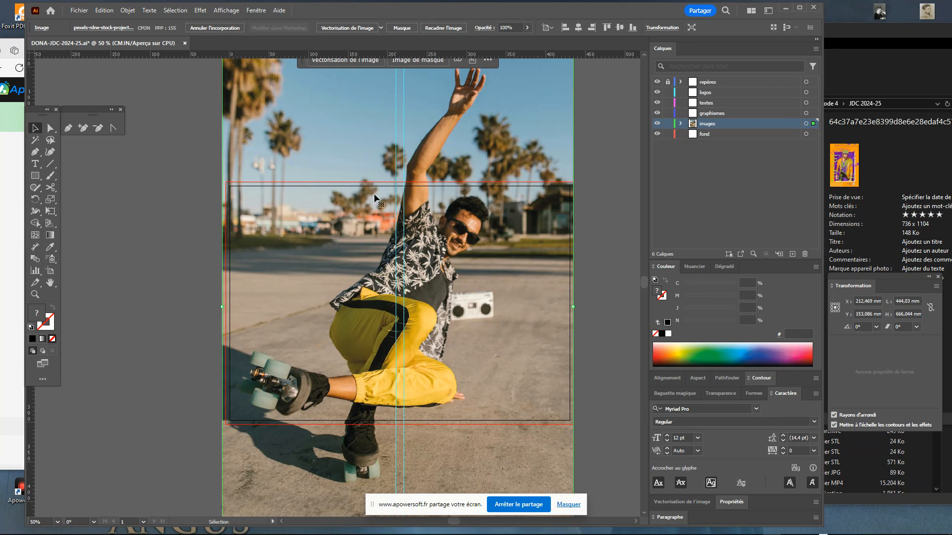
scroll(431, 166, "up", 1)
right_click(439, 160)
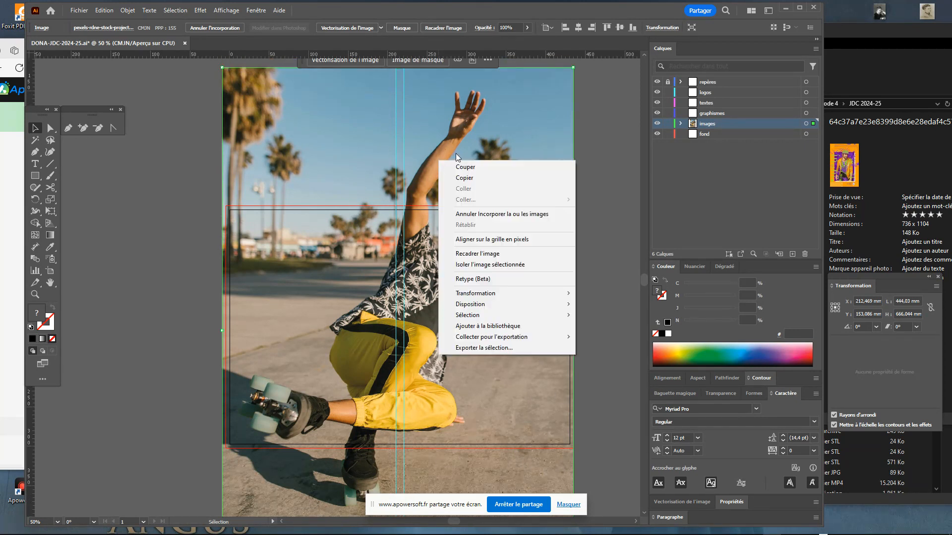
left_click(490, 255)
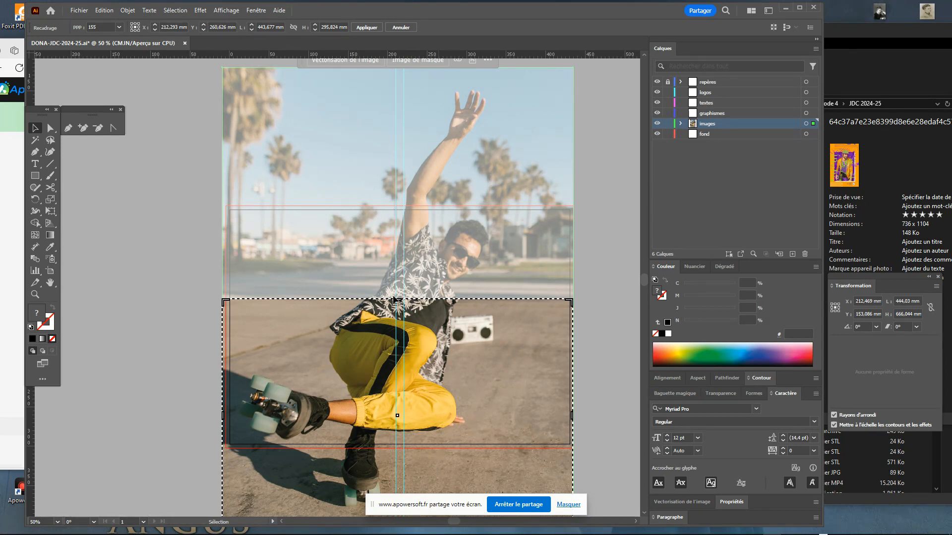
left_click_drag(397, 300, 397, 279)
Step: Pull the crop frame's lower and left edges in to the artboard's bleed, giving a frame width of about 439 mm
scroll(428, 300, "down", 1)
scroll(428, 300, "down", 6)
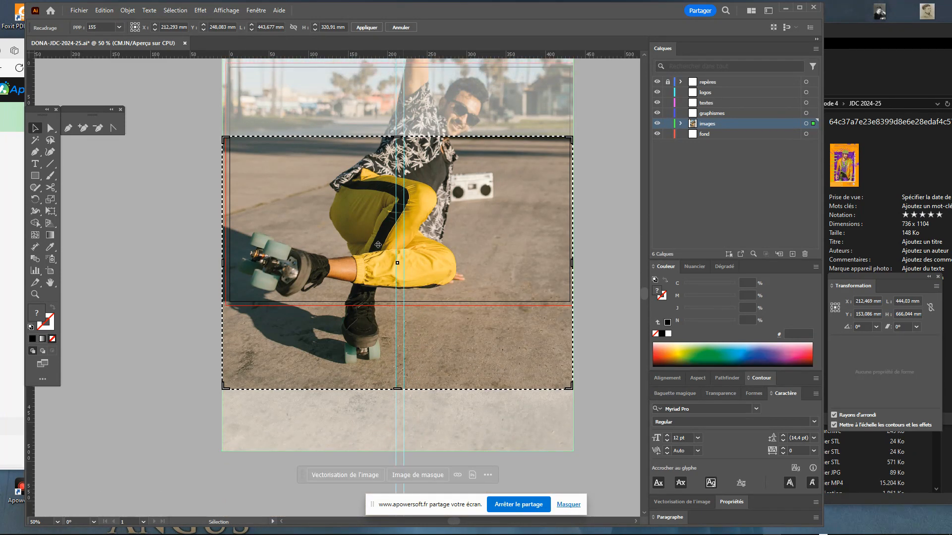
left_click_drag(397, 390, 403, 304)
scroll(319, 259, "up", 3)
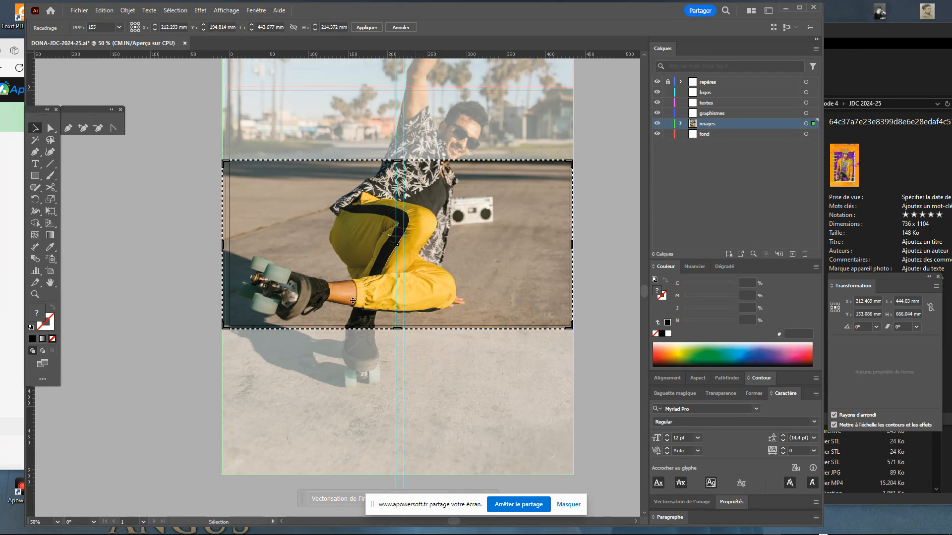
left_click_drag(225, 292, 229, 292)
scroll(408, 203, "up", 1)
scroll(412, 203, "up", 3)
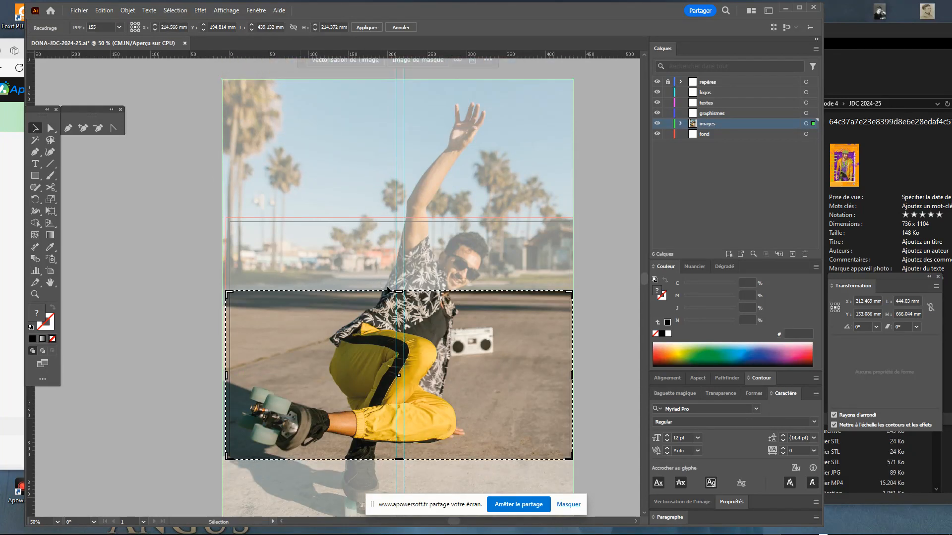
Step: Raise the crop frame's upper edge to the artboard's upper bleed line, giving a frame height of 307 mm
left_click_drag(400, 292, 401, 218)
scroll(582, 358, "down", 3)
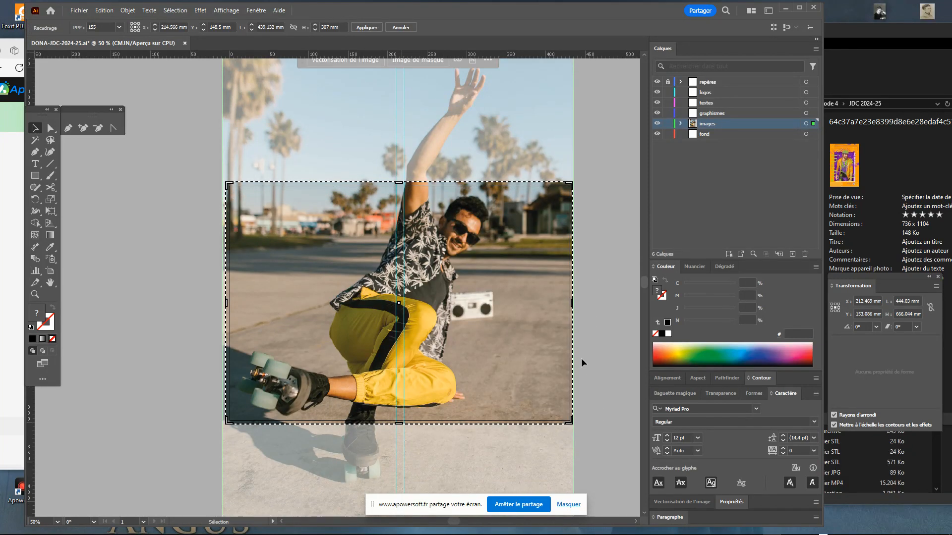
scroll(399, 412, "down", 2)
scroll(398, 412, "up", 7)
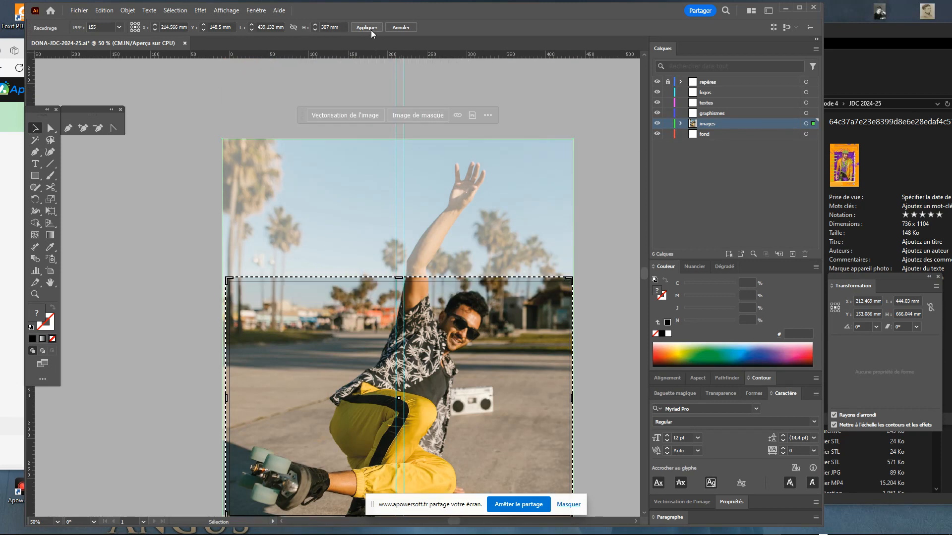
Step: Apply the crop to the roller-skater photo, deselect it, and save the document
left_click(370, 28)
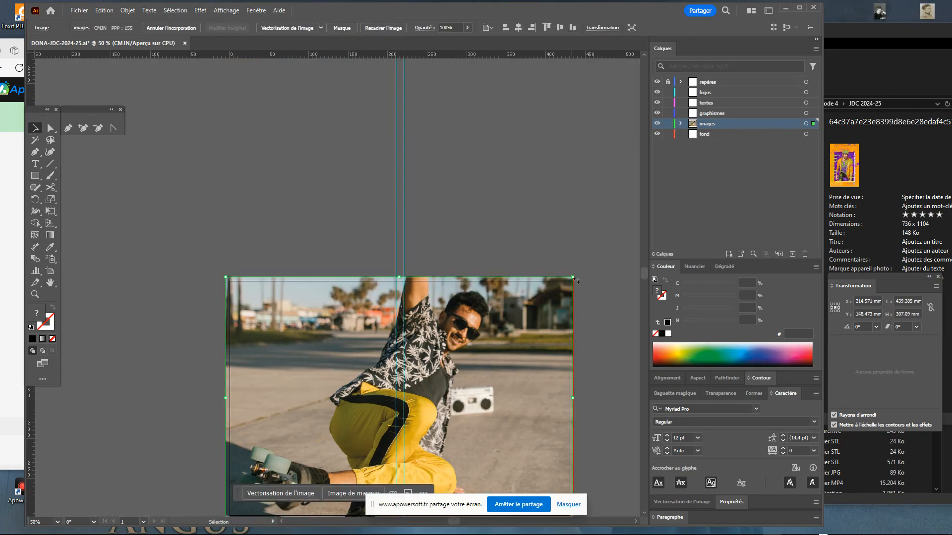
scroll(555, 335, "down", 5)
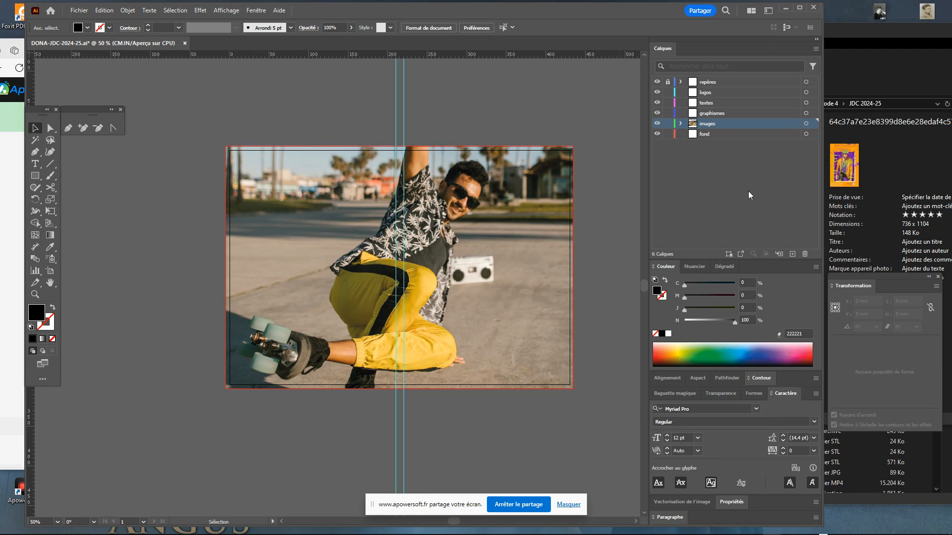
left_click(79, 10)
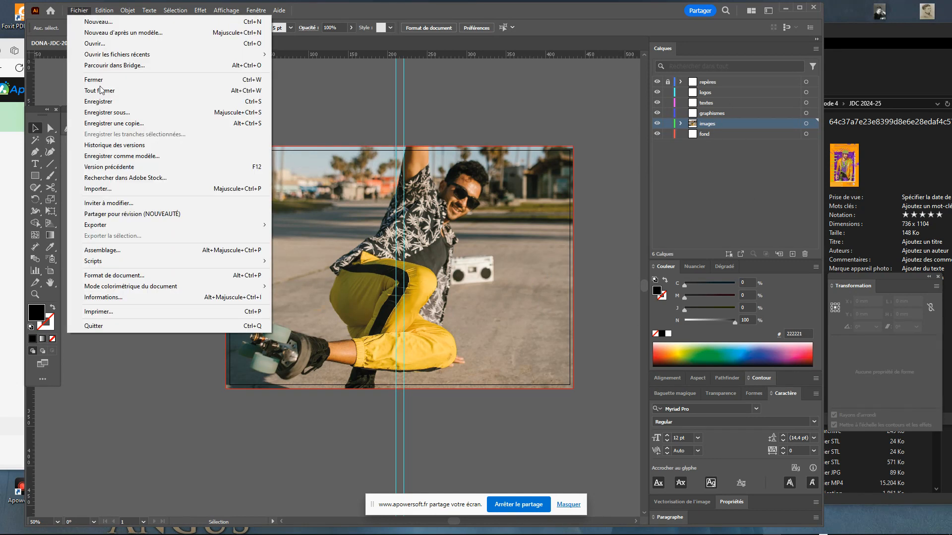
left_click(98, 101)
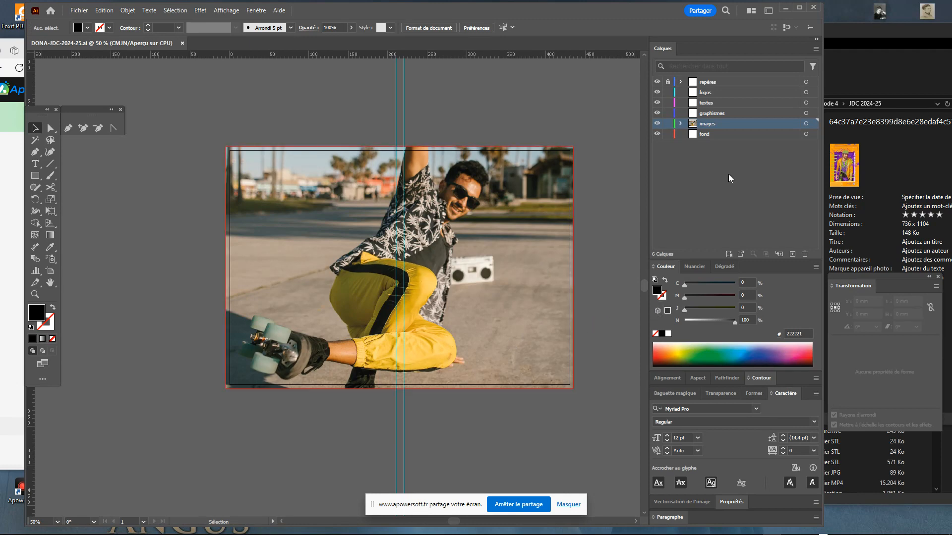
Step: Switch to the JDC 2024-25 folder in File Explorer and examine the reference posters for their illustrated photo style, then return to Illustrator
left_click_drag(843, 32, 691, 61)
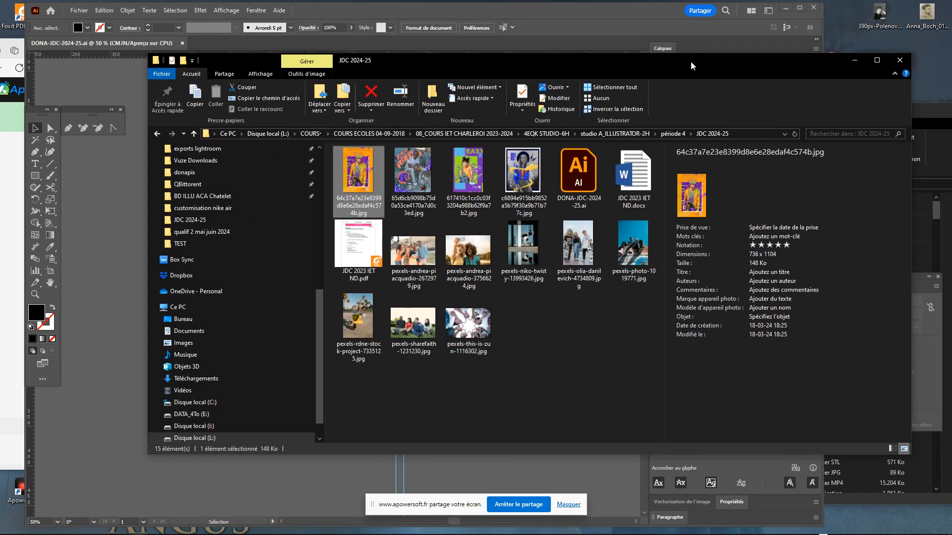
left_click(413, 179)
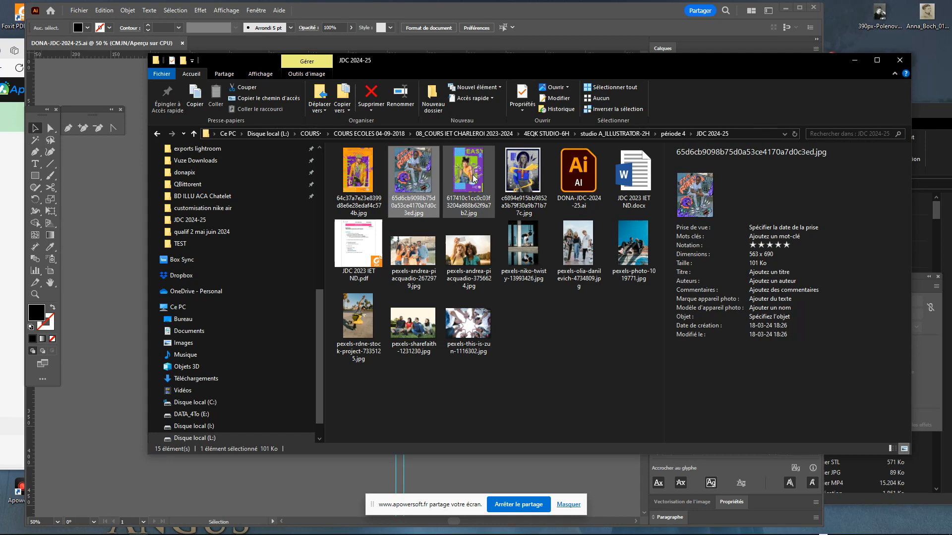
double_click(532, 178)
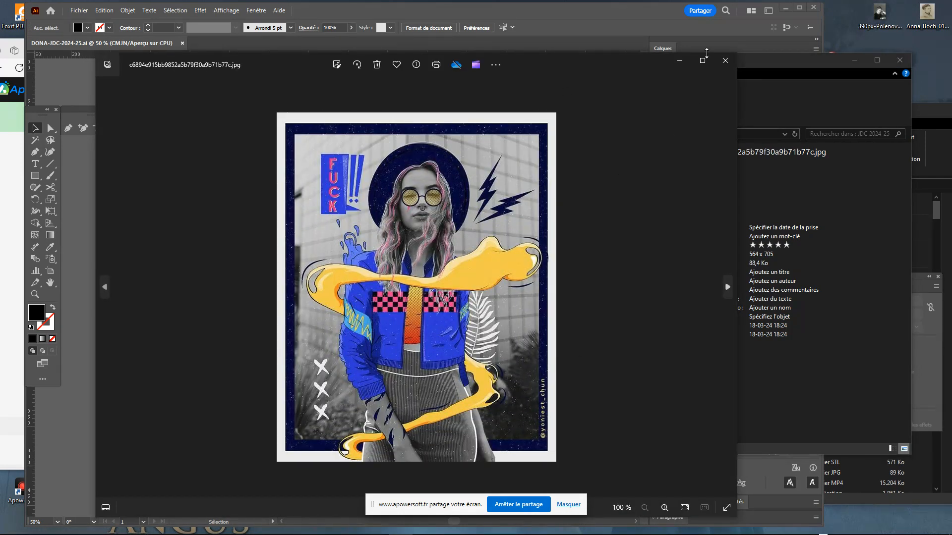
left_click(725, 63)
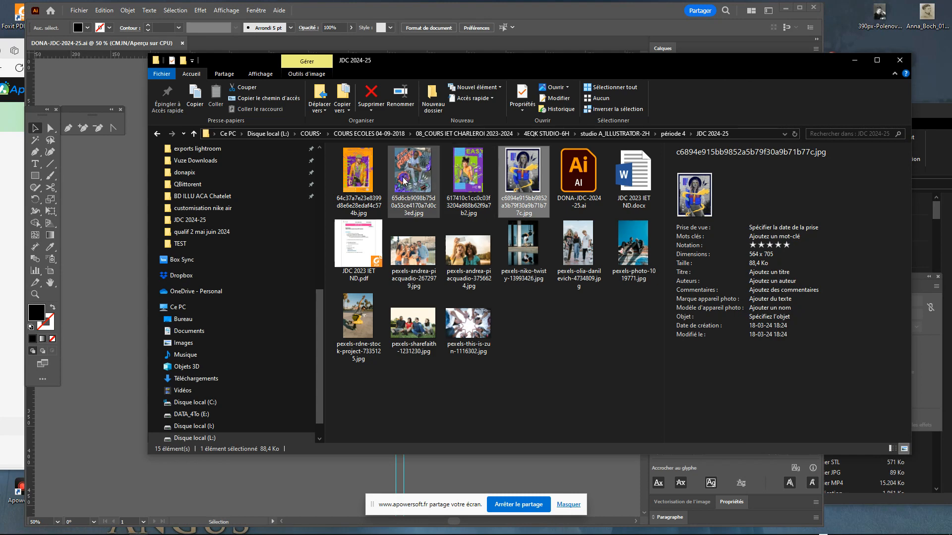
double_click(360, 179)
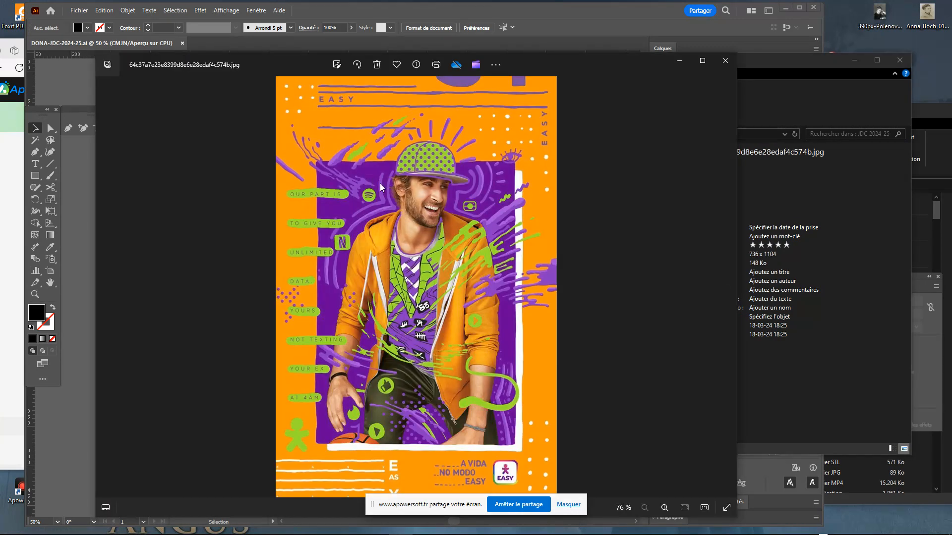
left_click(725, 60)
left_click(109, 257)
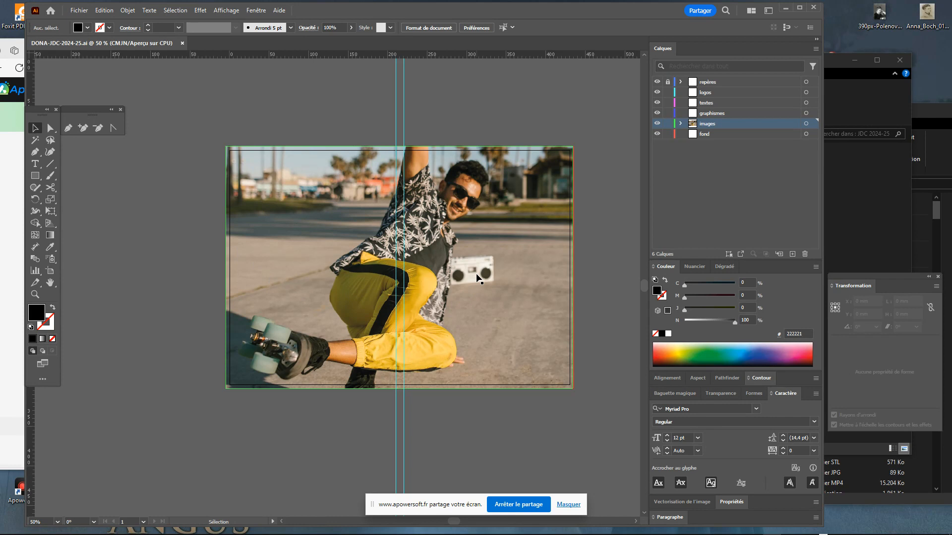
Step: Add a layer named "images test 2" above the images layer, and hide the images layer
left_click(515, 223)
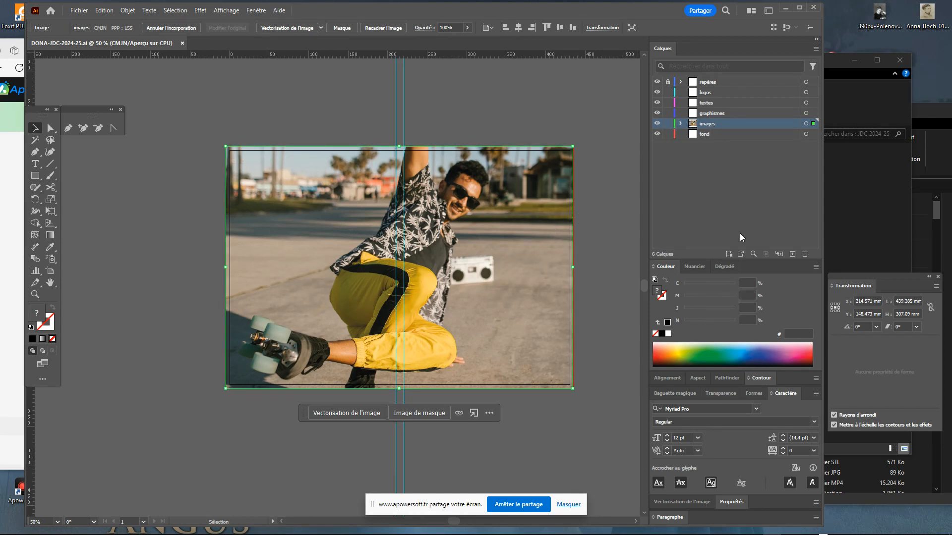
left_click(791, 255)
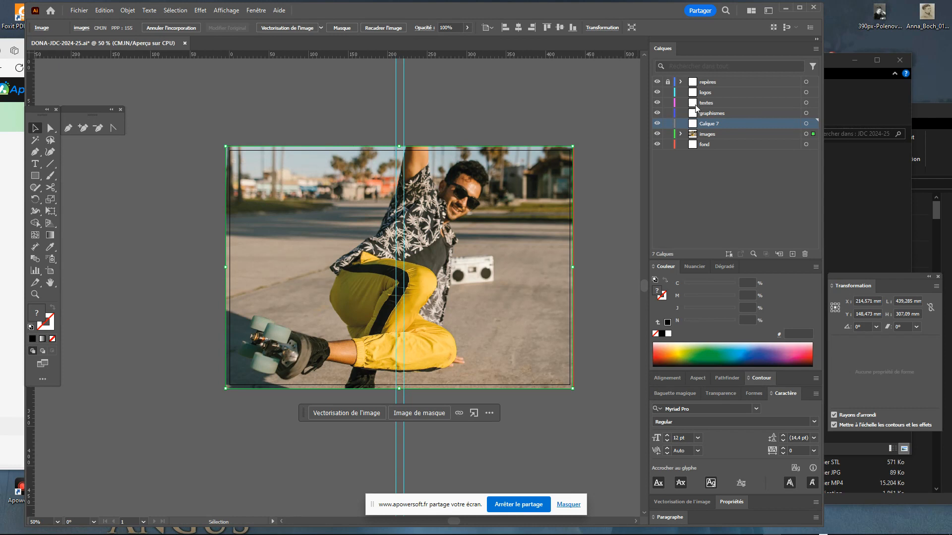
left_click(657, 134)
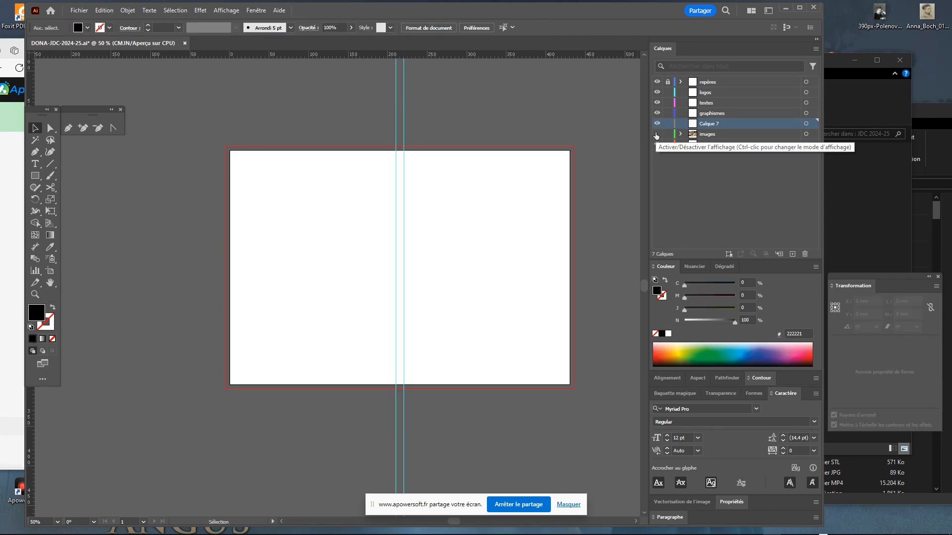
double_click(714, 124)
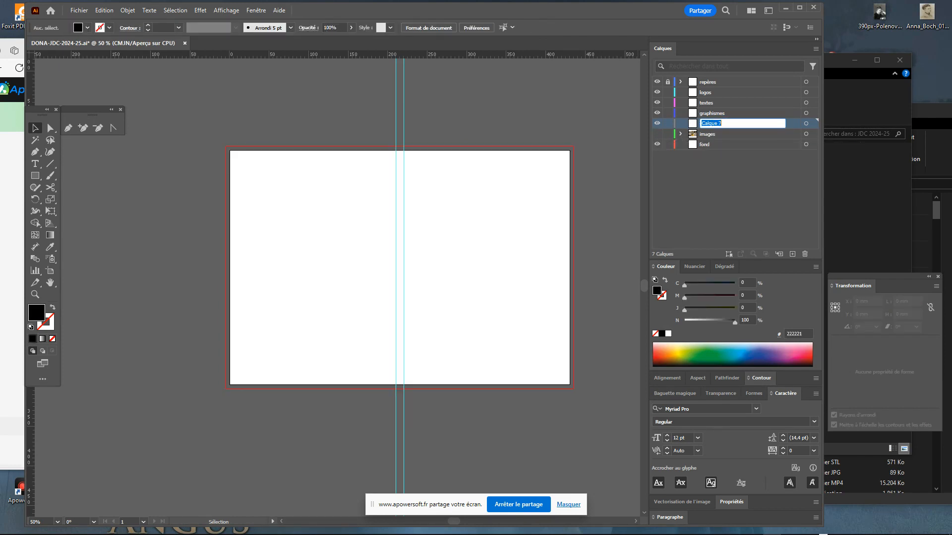
key("BackSpace")
type("images test 2")
key("Return")
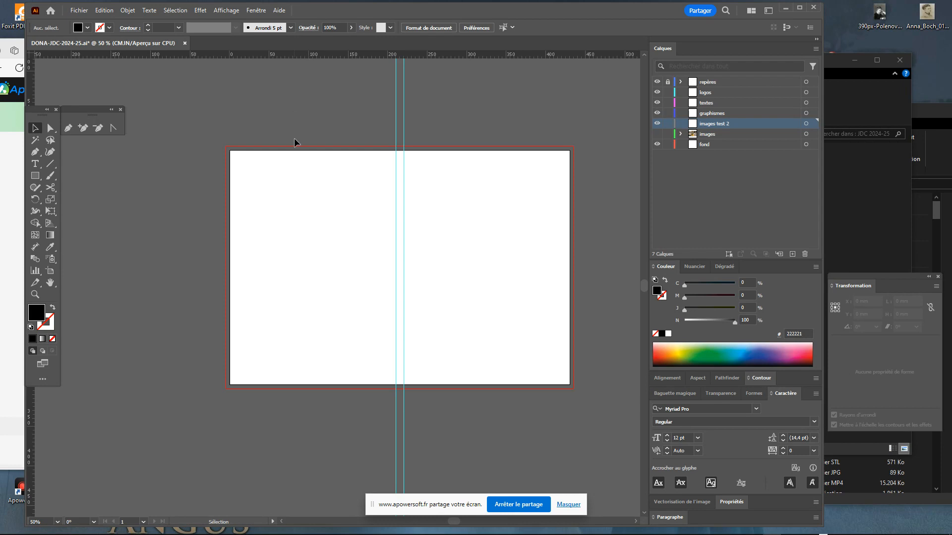
Step: Import pexels-niko-twisty-13993426.jpg and place it embedded over the front cover from the right spine guide, about 215 × 323 mm
left_click(86, 14)
left_click(105, 191)
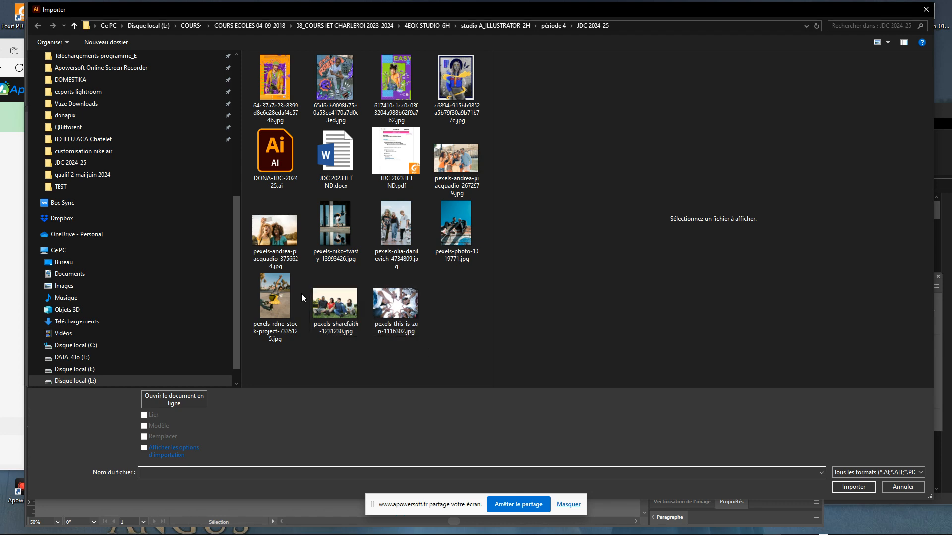
left_click(335, 228)
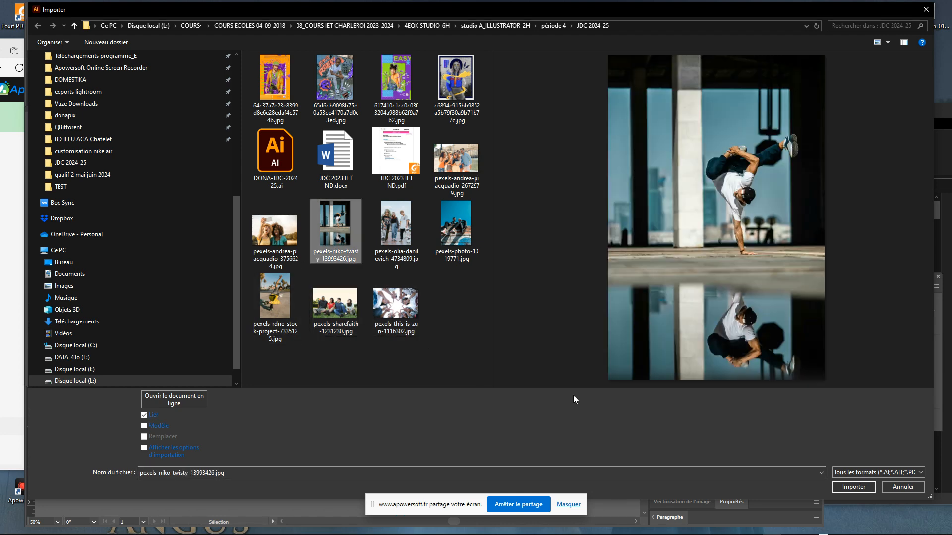
left_click(862, 488)
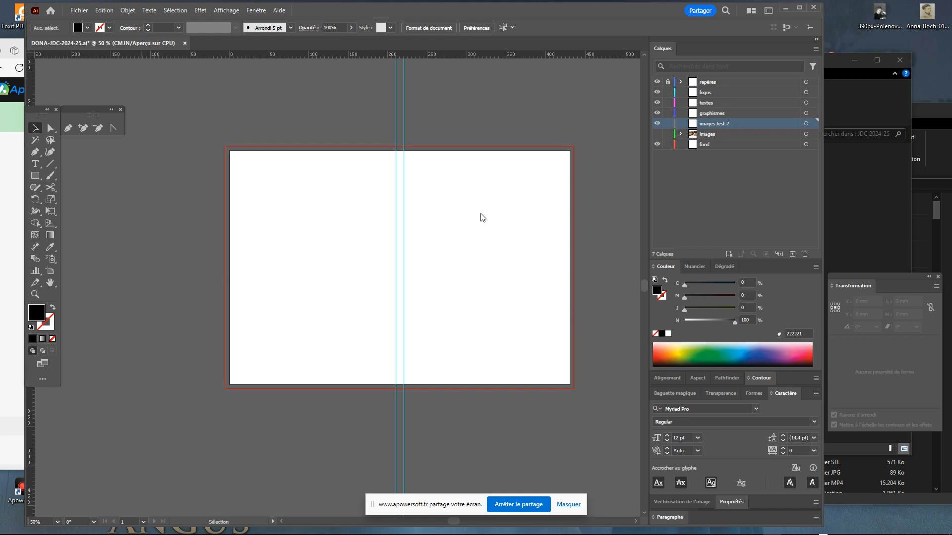
left_click_drag(406, 147, 619, 404)
left_click_drag(543, 393, 544, 385)
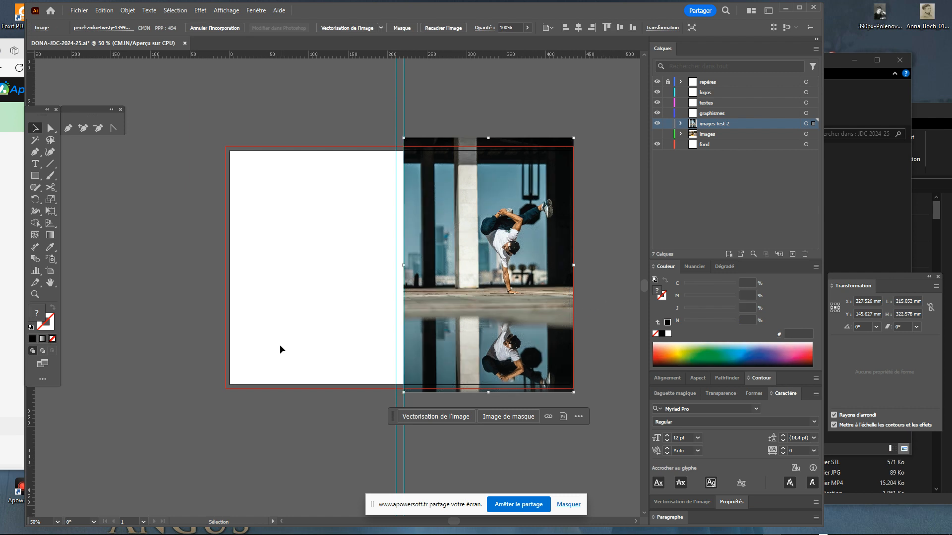
left_click(257, 216)
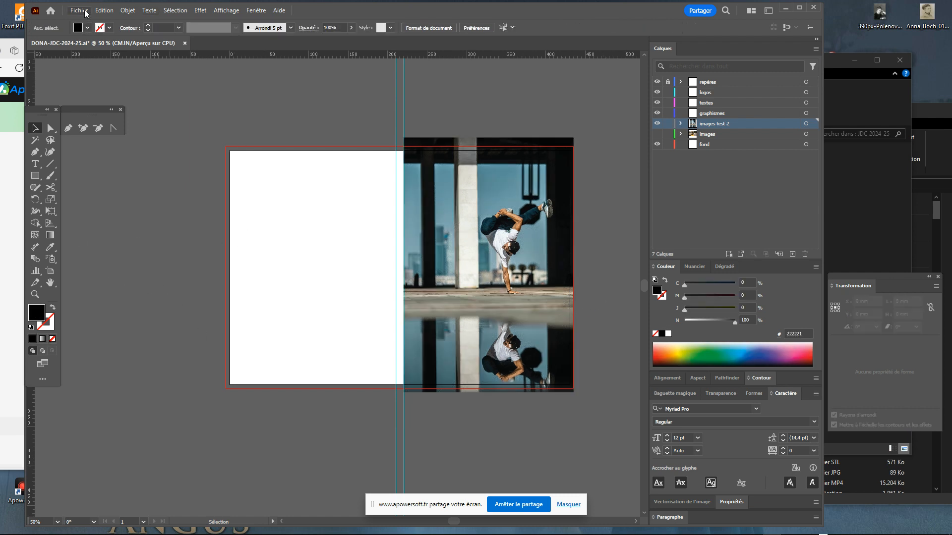
Step: Import pexels-rdne-stock-project-7335125.jpg and place it over the back cover at 225 × 337.5 mm
left_click(79, 10)
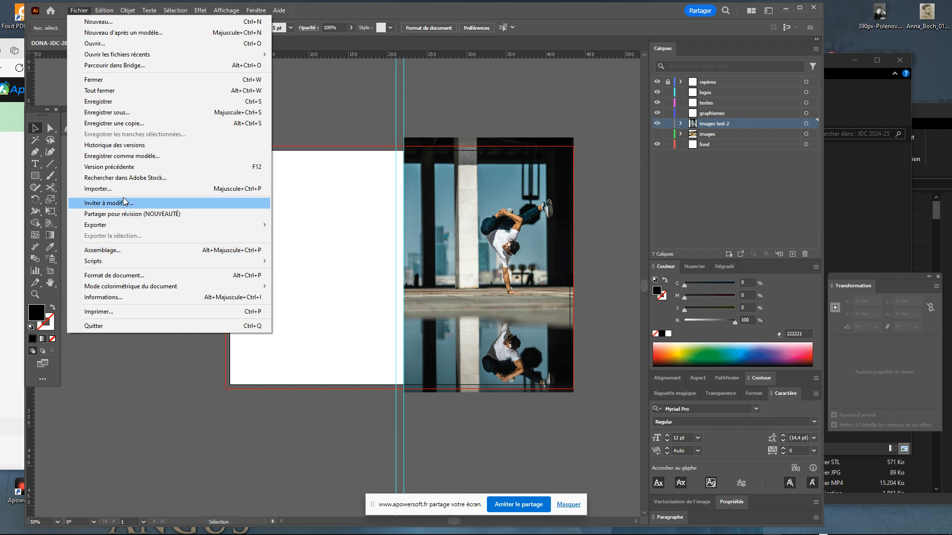
left_click(110, 188)
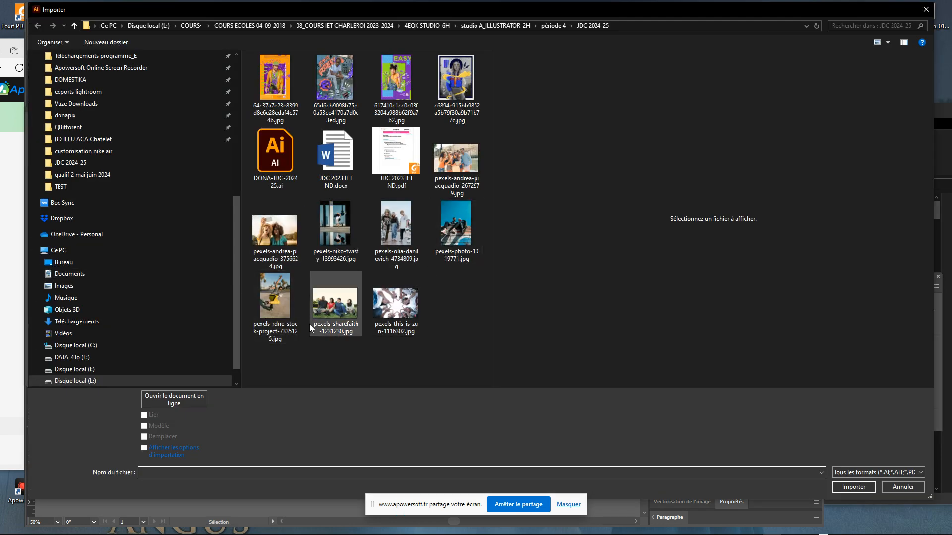
left_click(279, 304)
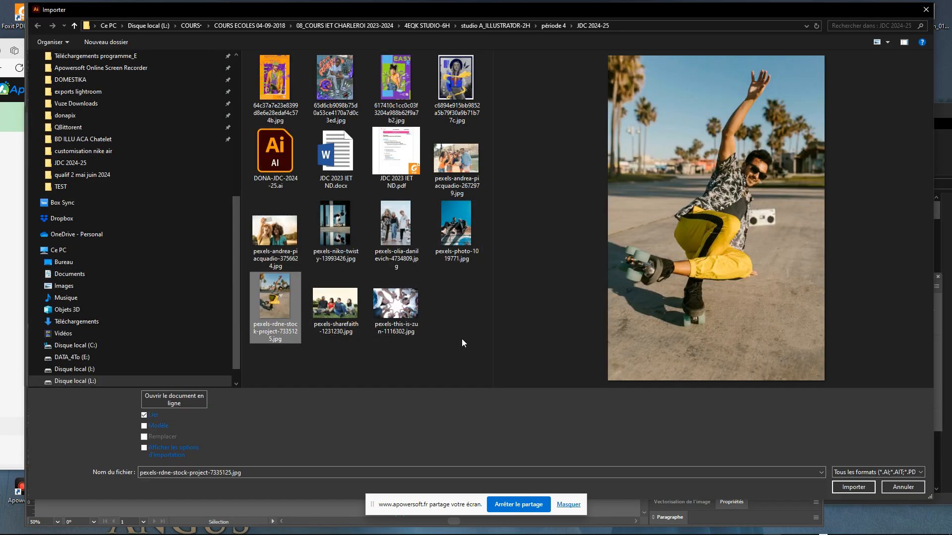
left_click(853, 487)
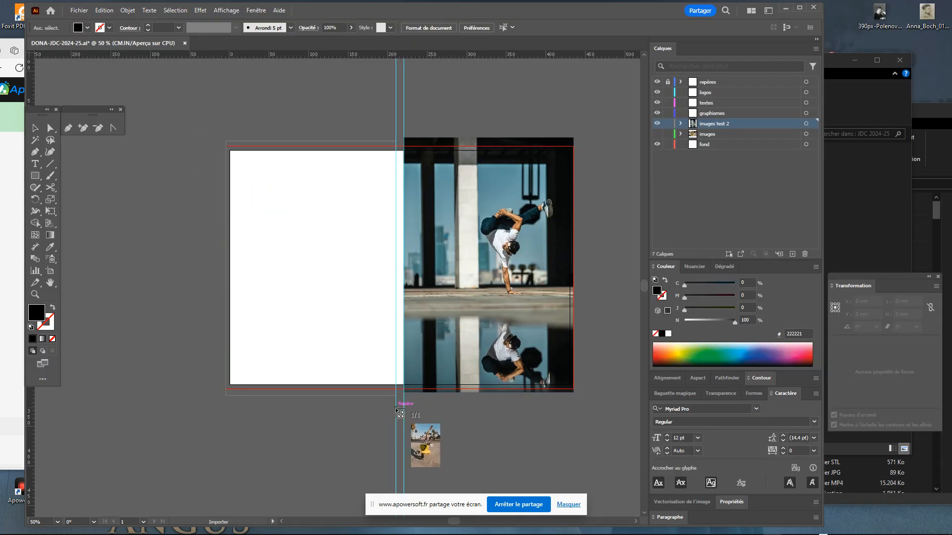
left_click_drag(404, 408, 403, 141)
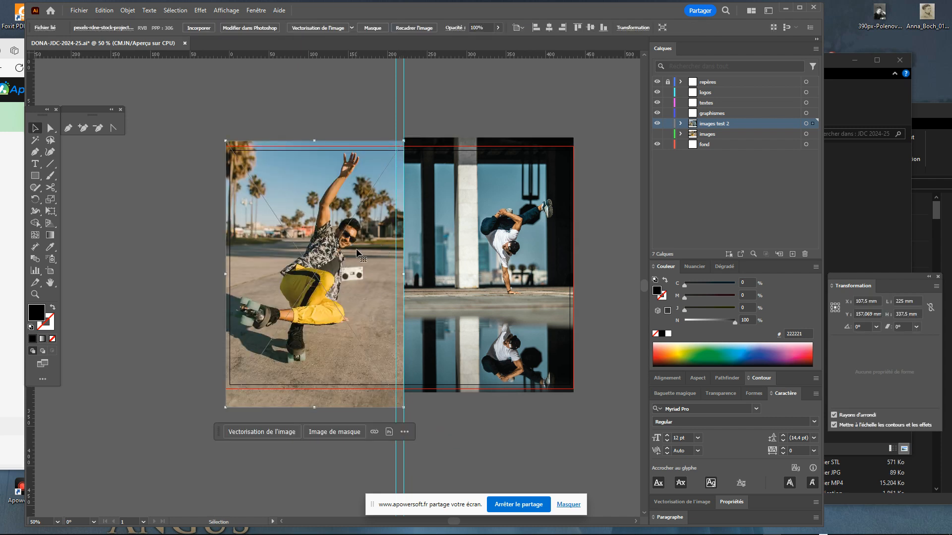
Step: Move the roller-skater photo so its inner edge meets the left spine guide, at X 97.5 mm, Y about 148.7 mm
left_click_drag(372, 187, 364, 180)
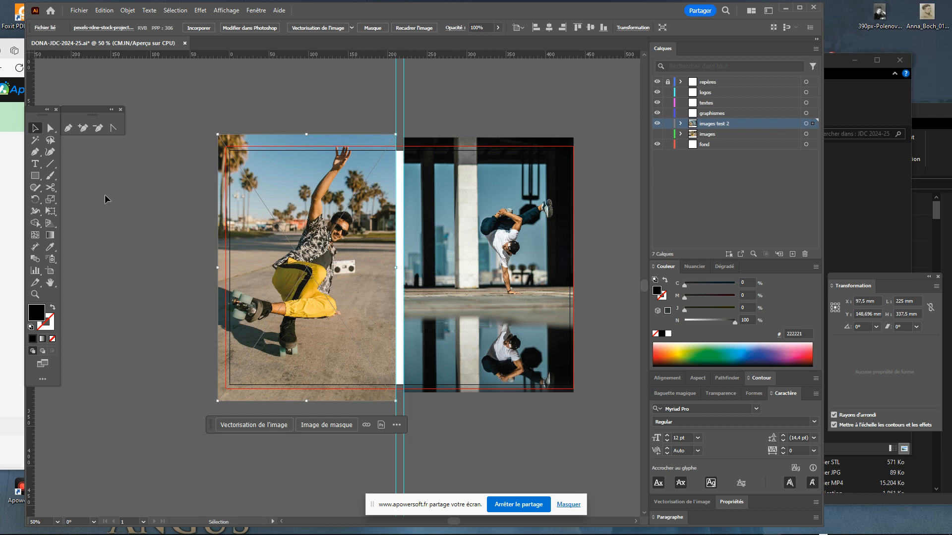
left_click(133, 165)
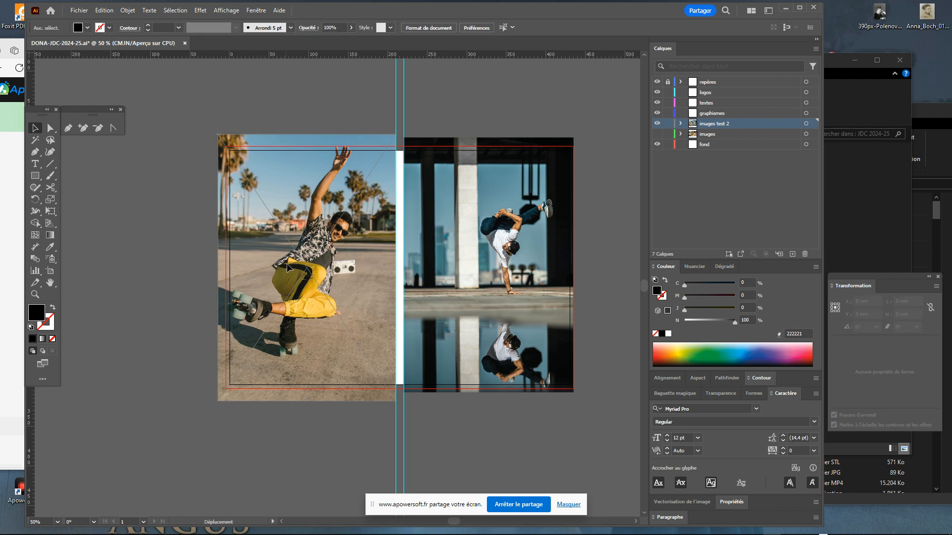
left_click_drag(291, 266, 306, 253)
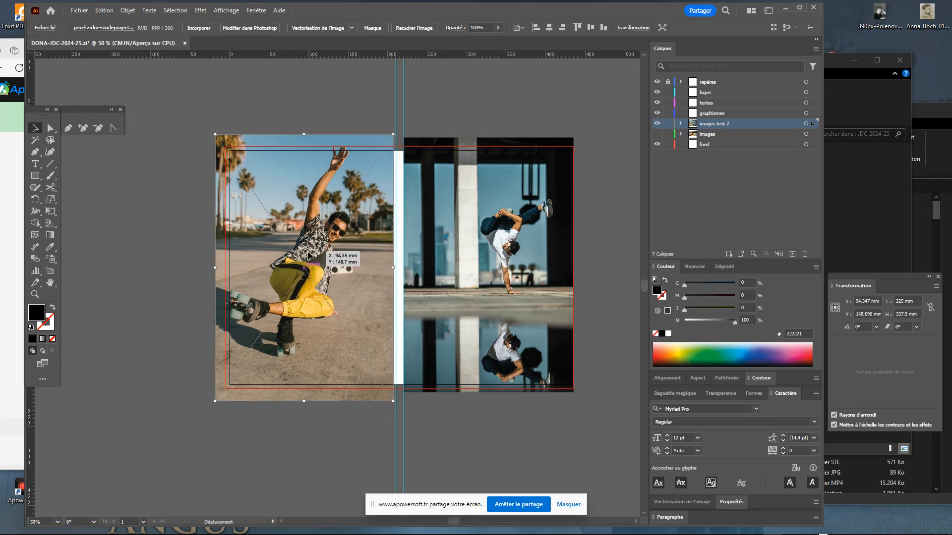
left_click_drag(308, 254, 310, 255)
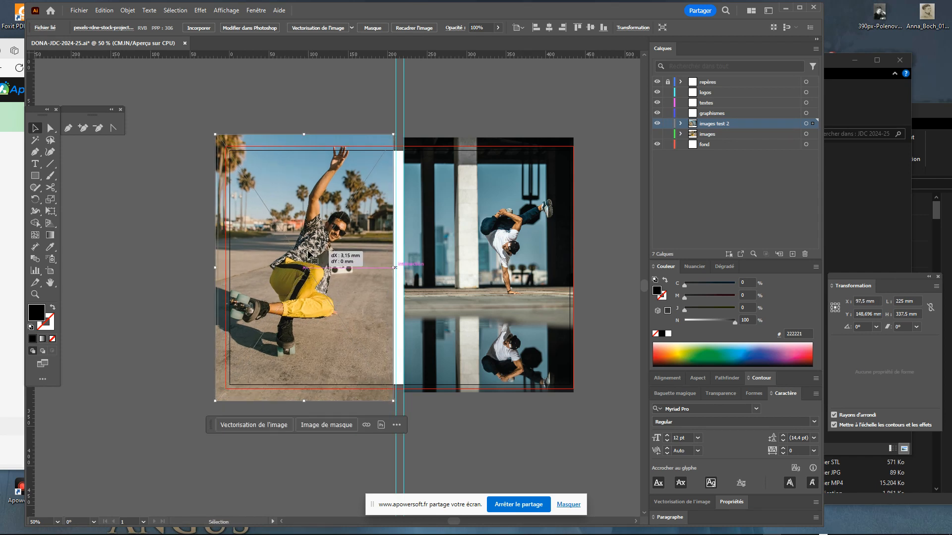
Step: Embed the roller-skater photo in the document and select the breakdancer photo
left_click(200, 27)
left_click(463, 206)
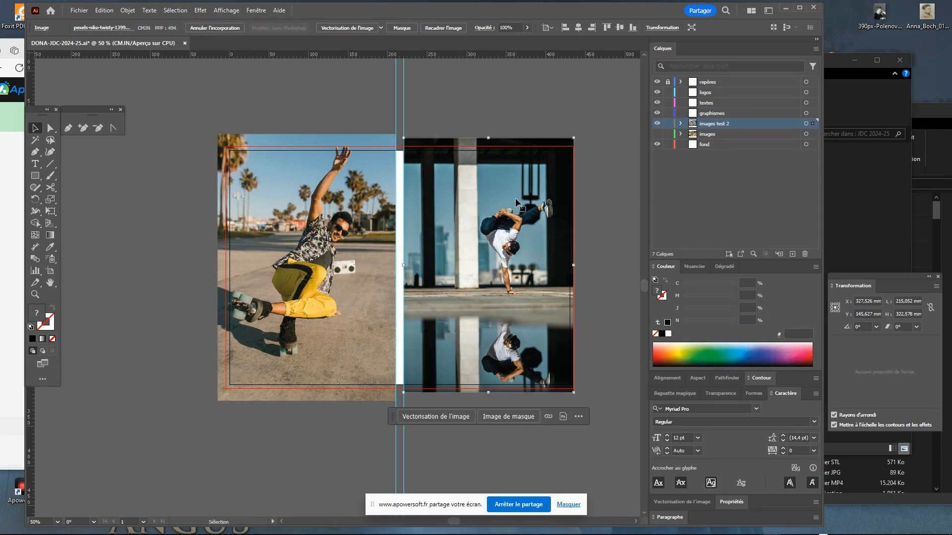
Step: Crop the breakdancer photo to the front cover's bleed and the right spine guide, about 214.7 × 307 mm
right_click(485, 201)
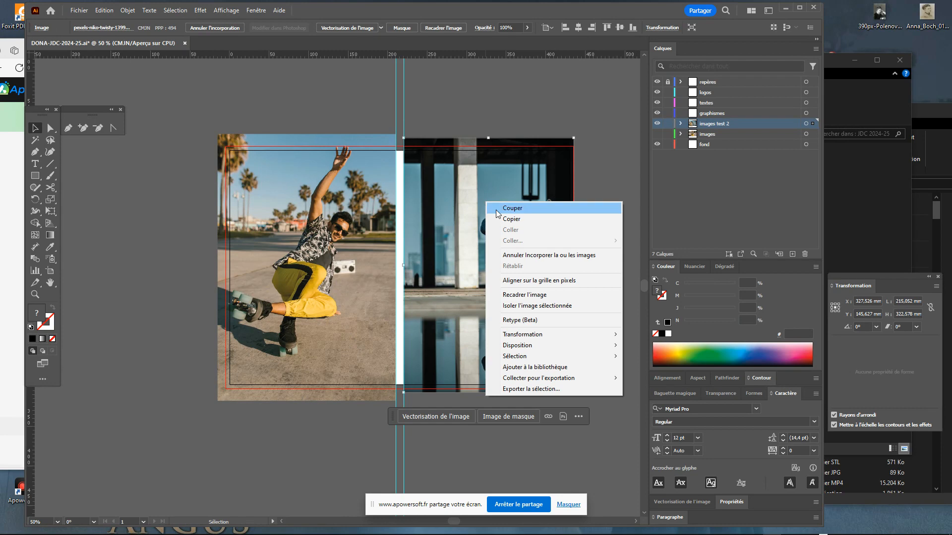
left_click(537, 295)
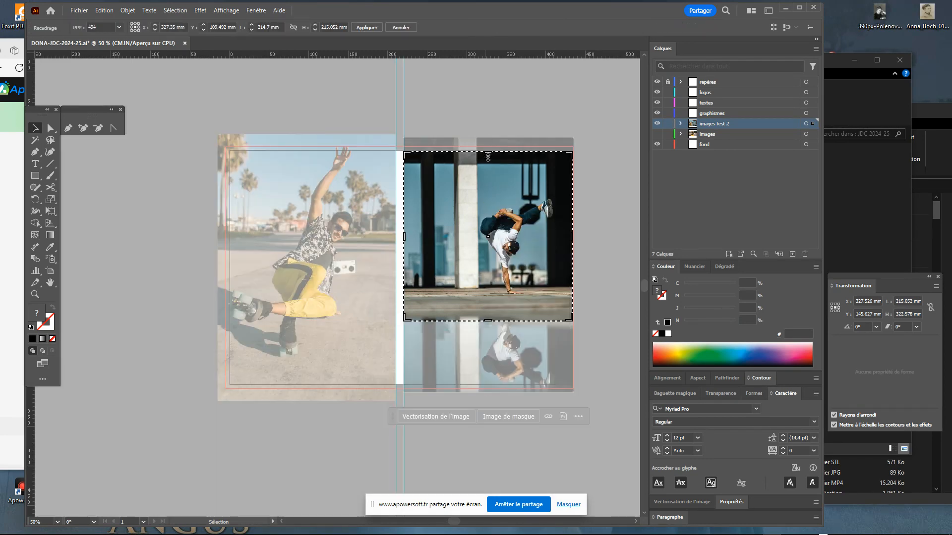
left_click_drag(489, 155, 489, 148)
left_click_drag(488, 322, 488, 388)
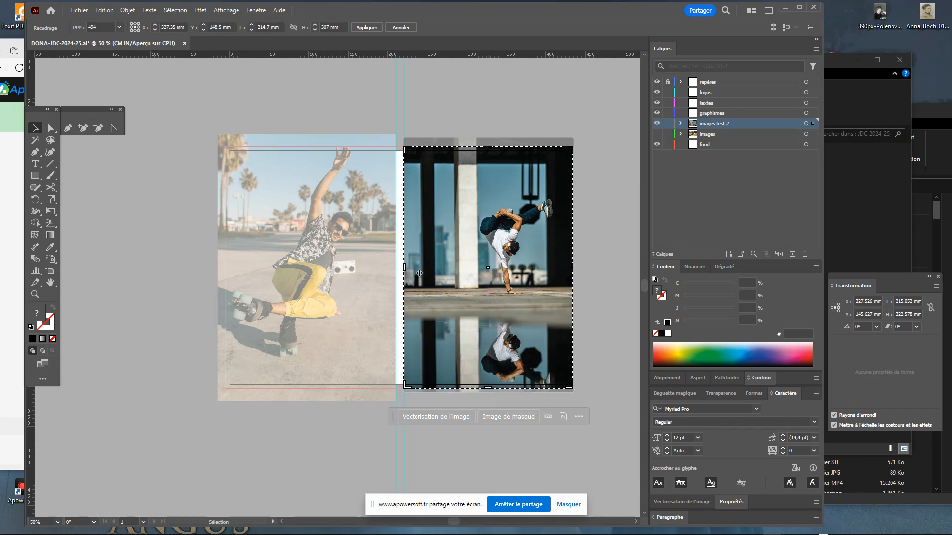
left_click_drag(406, 270, 404, 270)
left_click(368, 27)
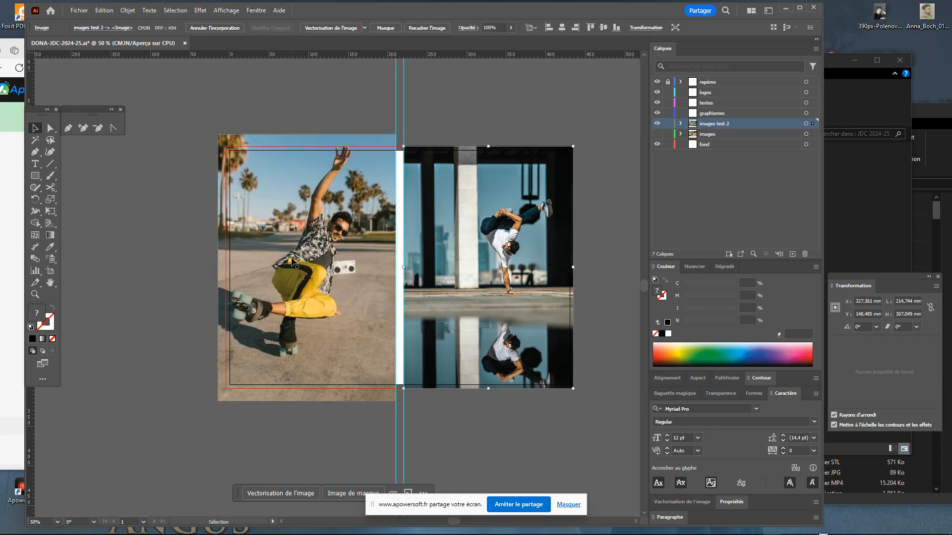
Step: Crop the roller-skater photo to the back cover's bleed, keeping its inner edge at the spine, about 214.6 × 307 mm
left_click(341, 177)
right_click(307, 210)
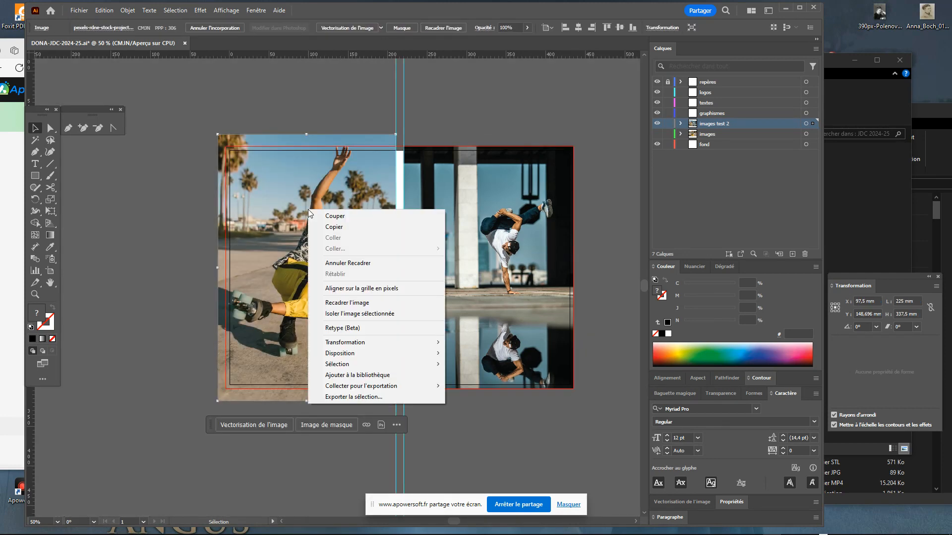
left_click(357, 304)
left_click_drag(307, 252, 307, 147)
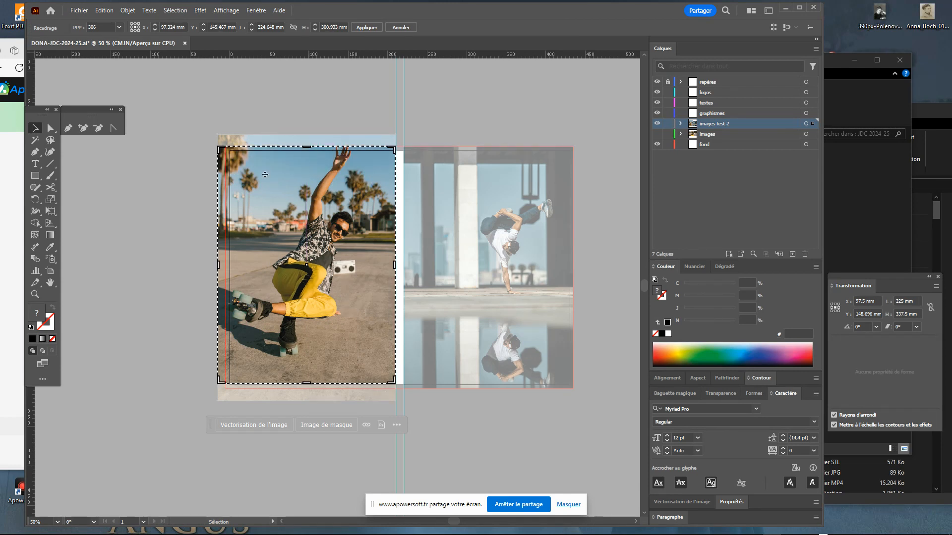
left_click_drag(220, 265, 227, 265)
left_click_drag(311, 382, 312, 387)
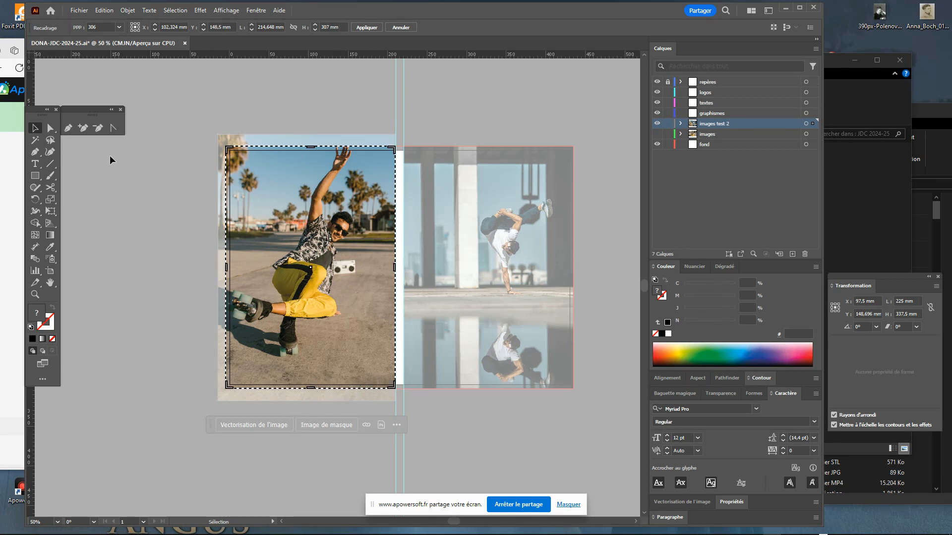
left_click(366, 27)
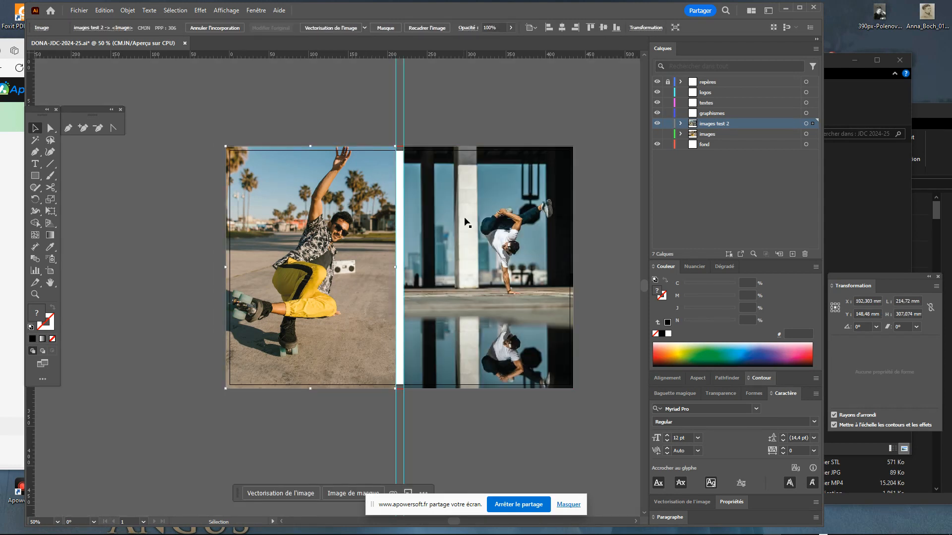
Step: Undo the crops of both cover photos and redo them
left_click(482, 188)
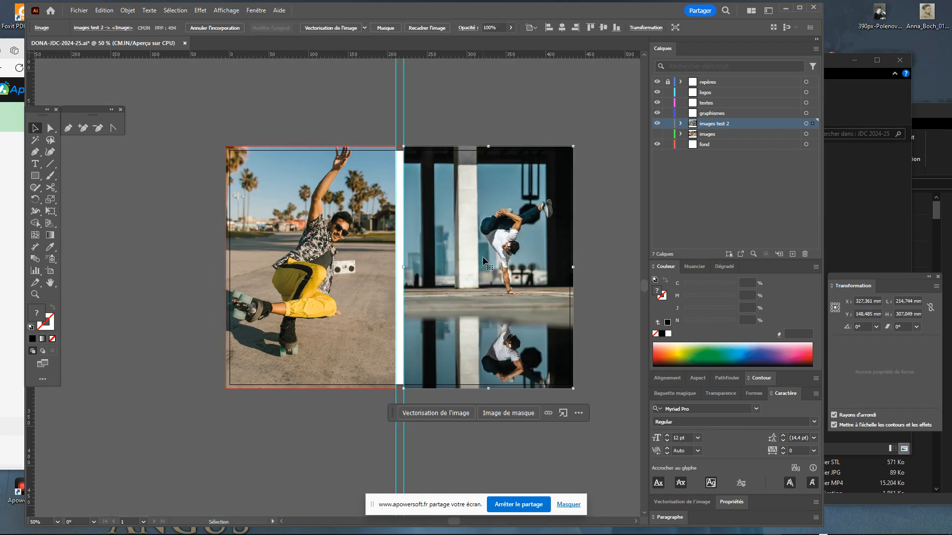
right_click(486, 198)
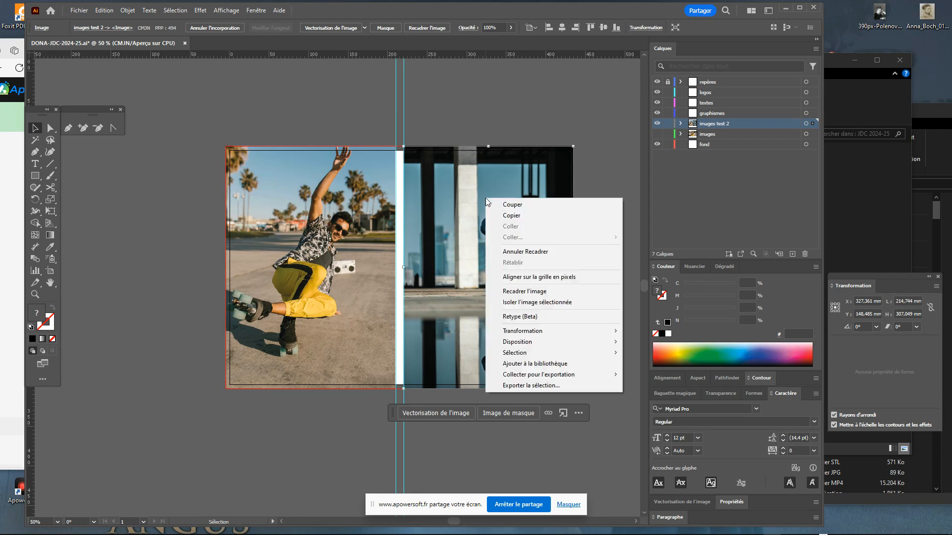
left_click(529, 251)
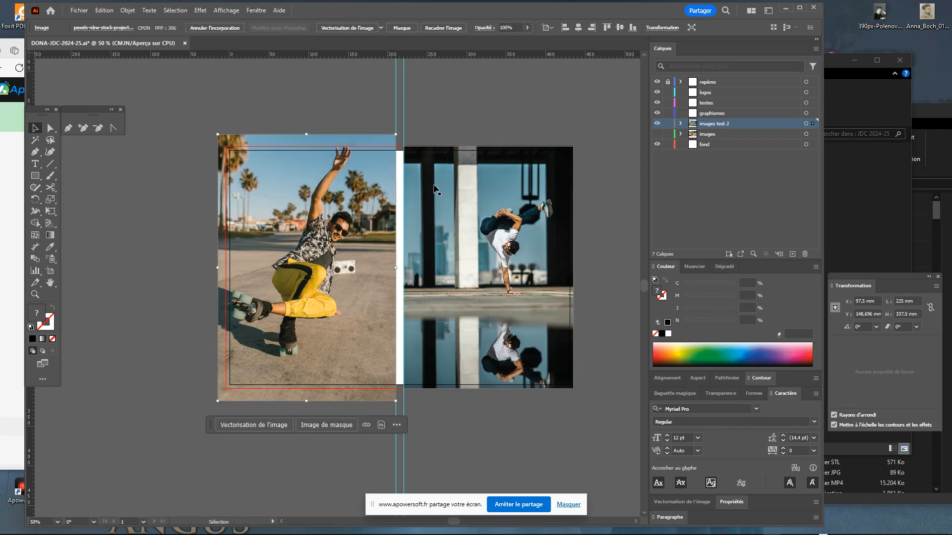
left_click(504, 168)
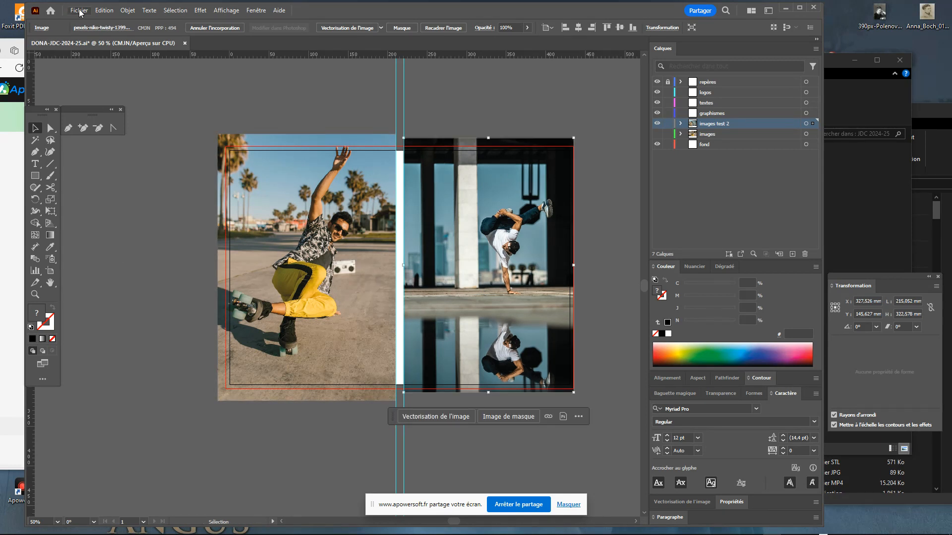
left_click(104, 10)
left_click(129, 32)
left_click(102, 10)
left_click(129, 33)
Step: Draw a rectangle about 20 × 307 mm on the fond layer, covering the spine over the full bleed height
left_click(460, 395)
left_click_drag(445, 220, 492, 191)
left_click(727, 148)
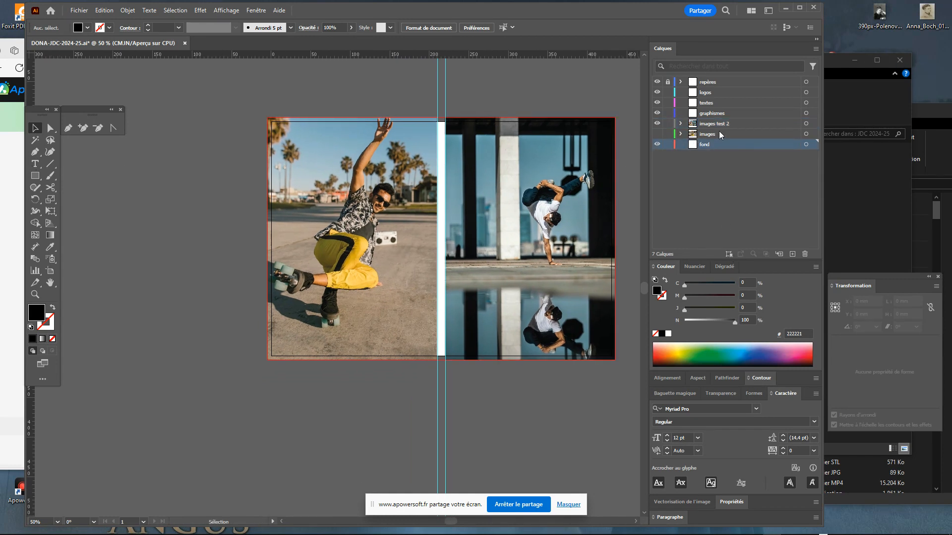
left_click(34, 176)
left_click_drag(436, 118, 449, 361)
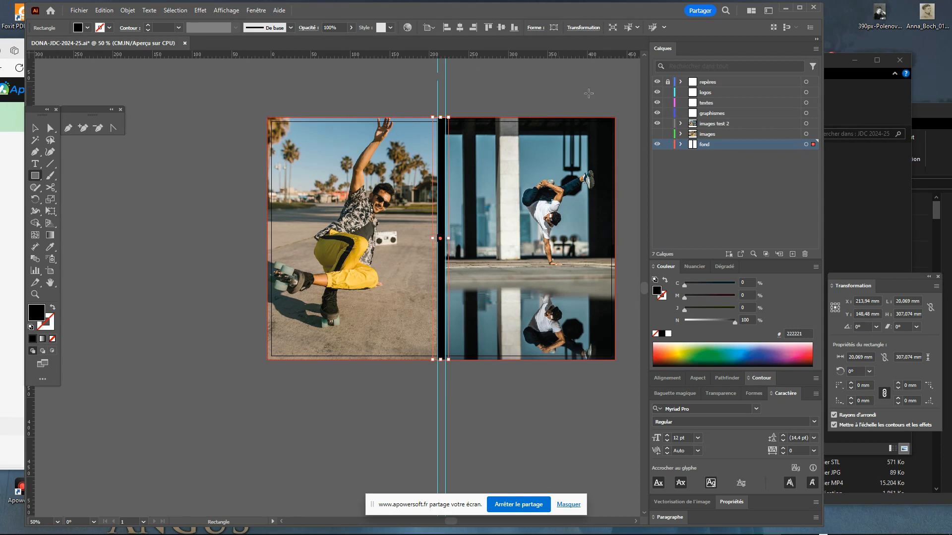
Step: Try the trousers' yellow and the breakdancer photo's black on the spine rectangle, and fill it with sky blue sampled from the roller-skater photo
left_click(50, 247)
left_click(348, 251)
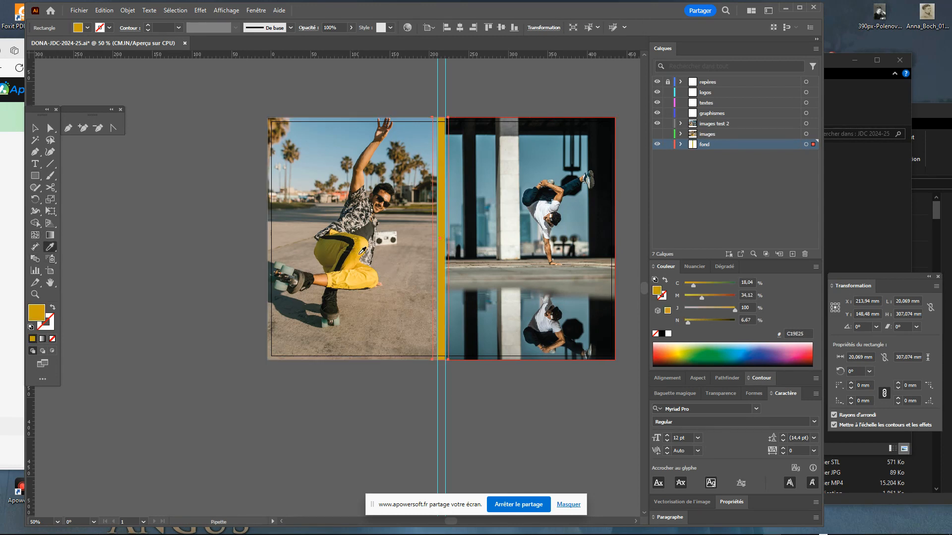
left_click(576, 191)
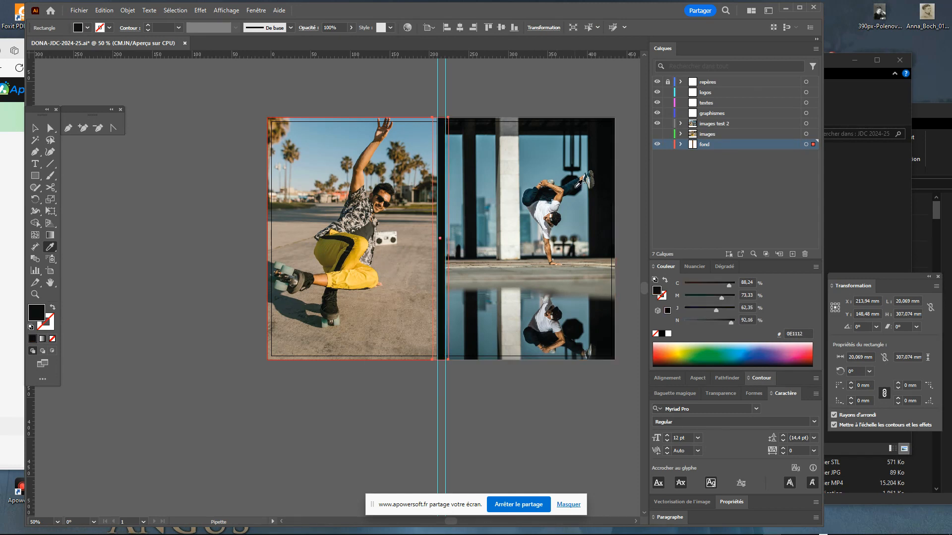
left_click(375, 156)
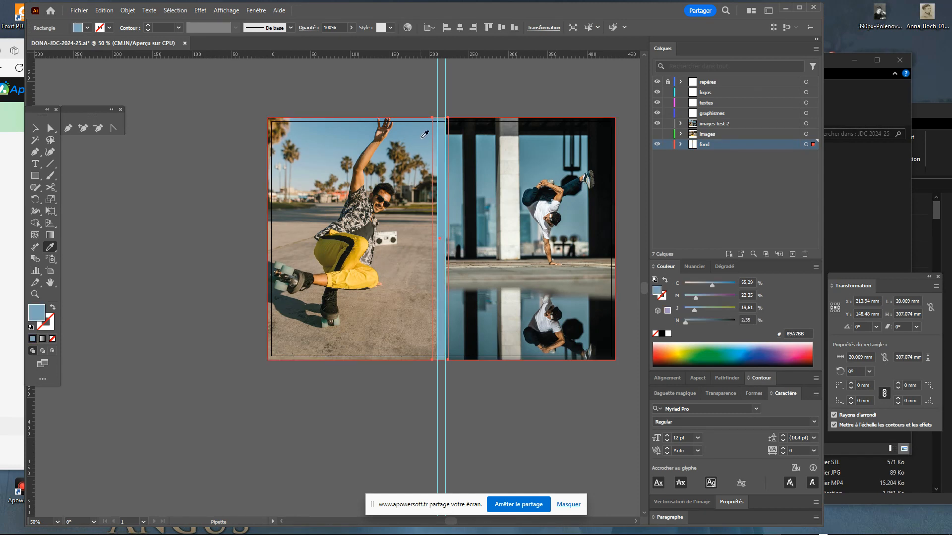
left_click(36, 128)
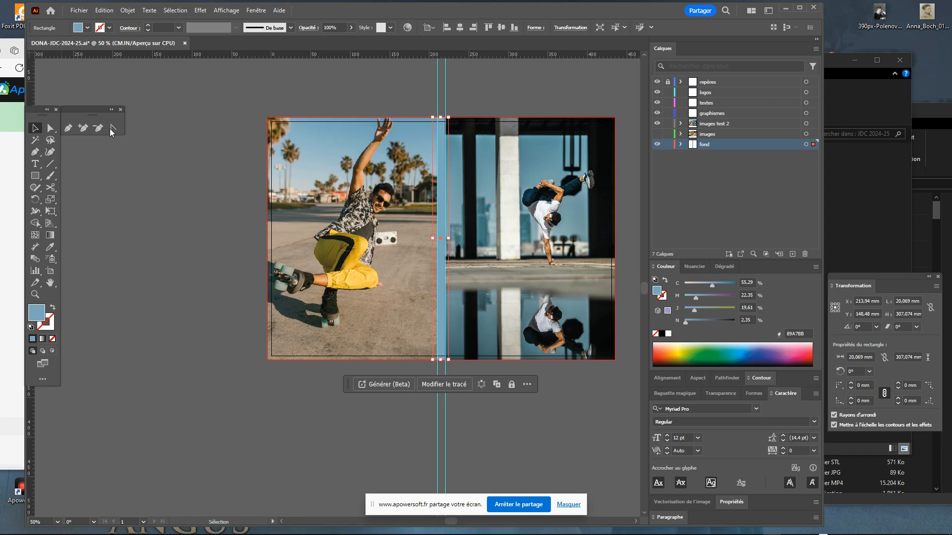
left_click(455, 369)
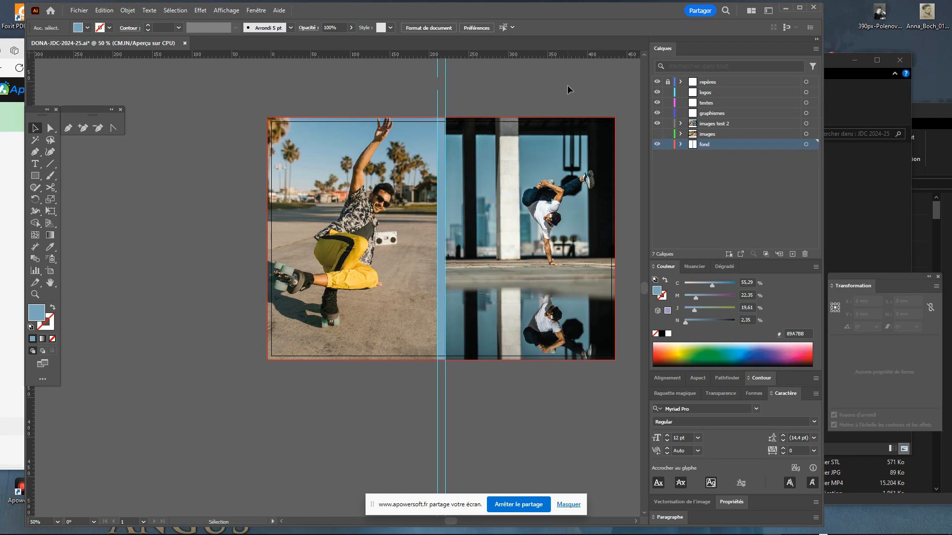
Step: Save the cover document DONA-JDC-2024-25.ai
left_click_drag(584, 220, 523, 235)
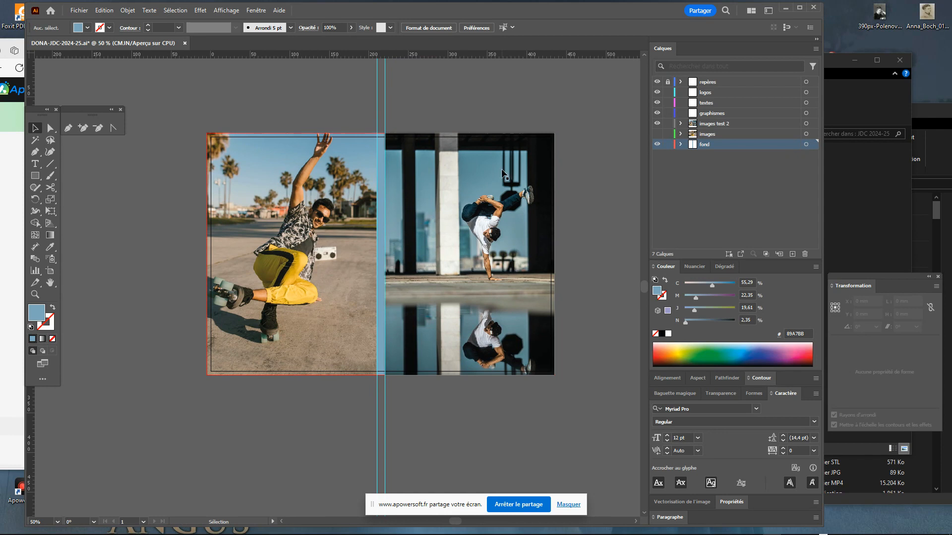
left_click(80, 10)
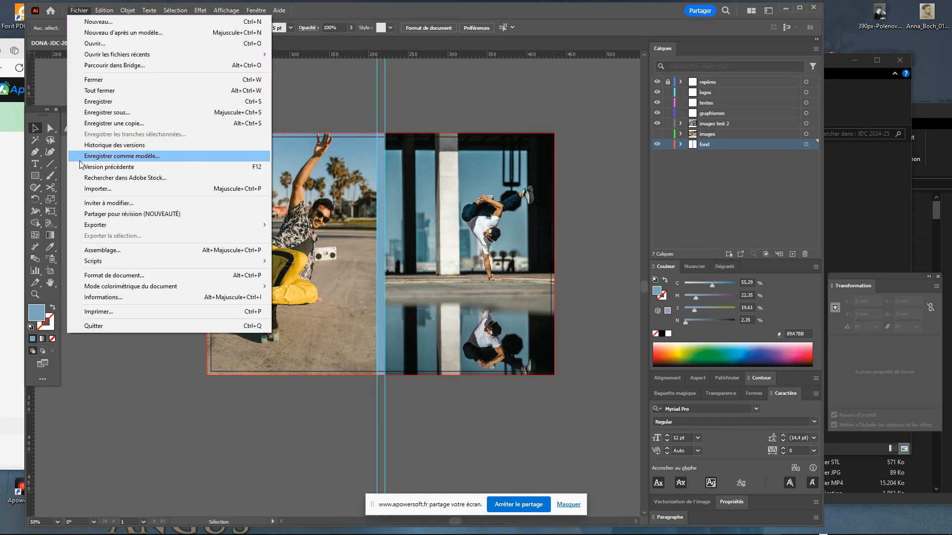
left_click(115, 102)
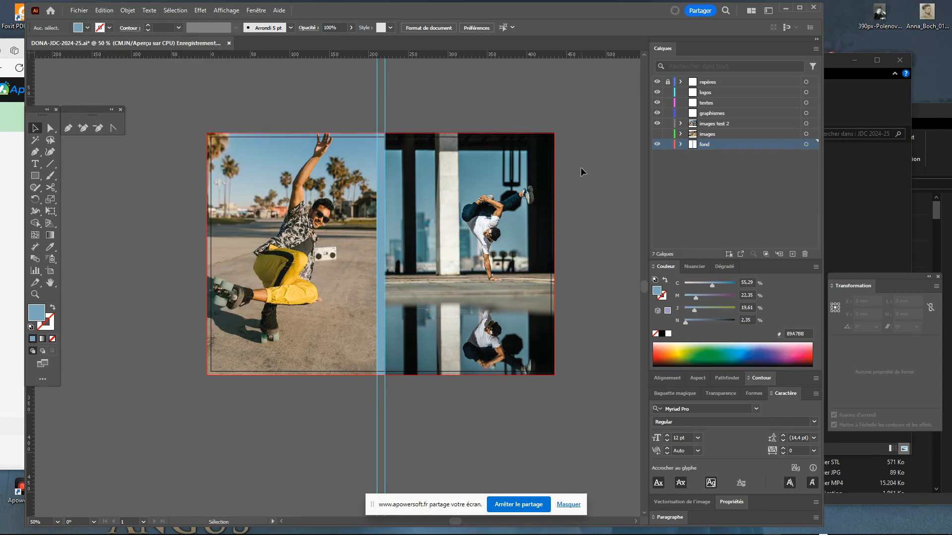
mouse_move(304, 312)
left_mouse_down()
mouse_move(412, 294)
mouse_move(309, 294)
left_mouse_up()
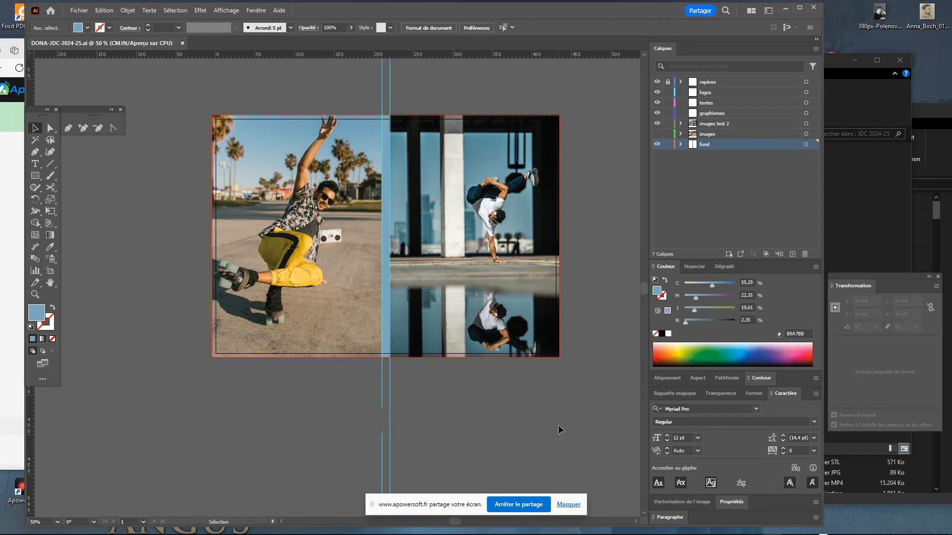